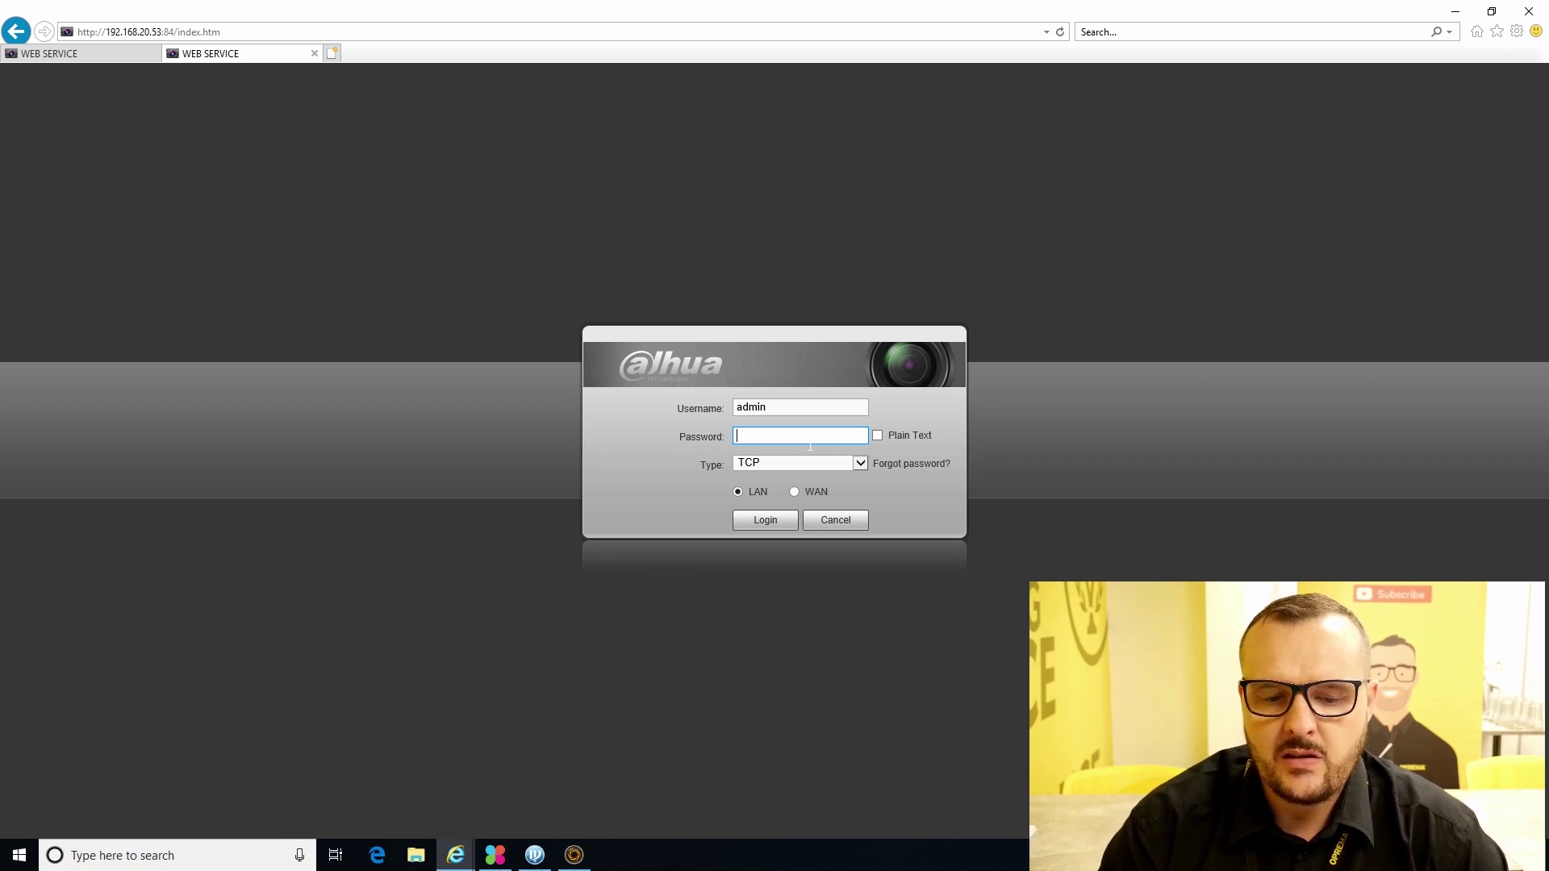
- Log in to the NVR as admin and open the SETUP > SYSTEM > ACCOUNT user list
text(admin123)
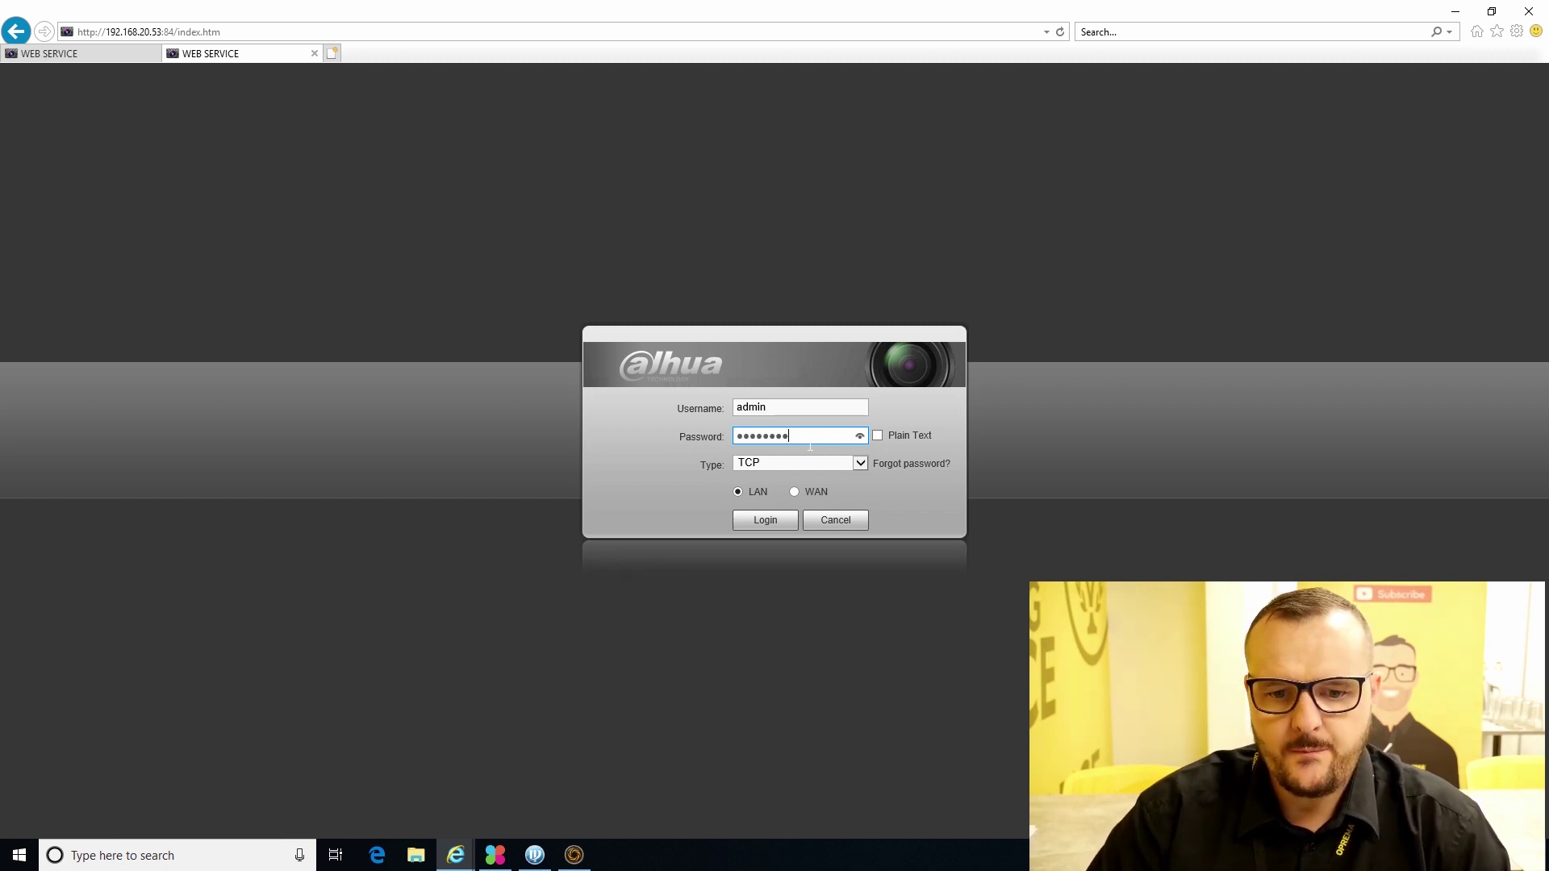
key(Return)
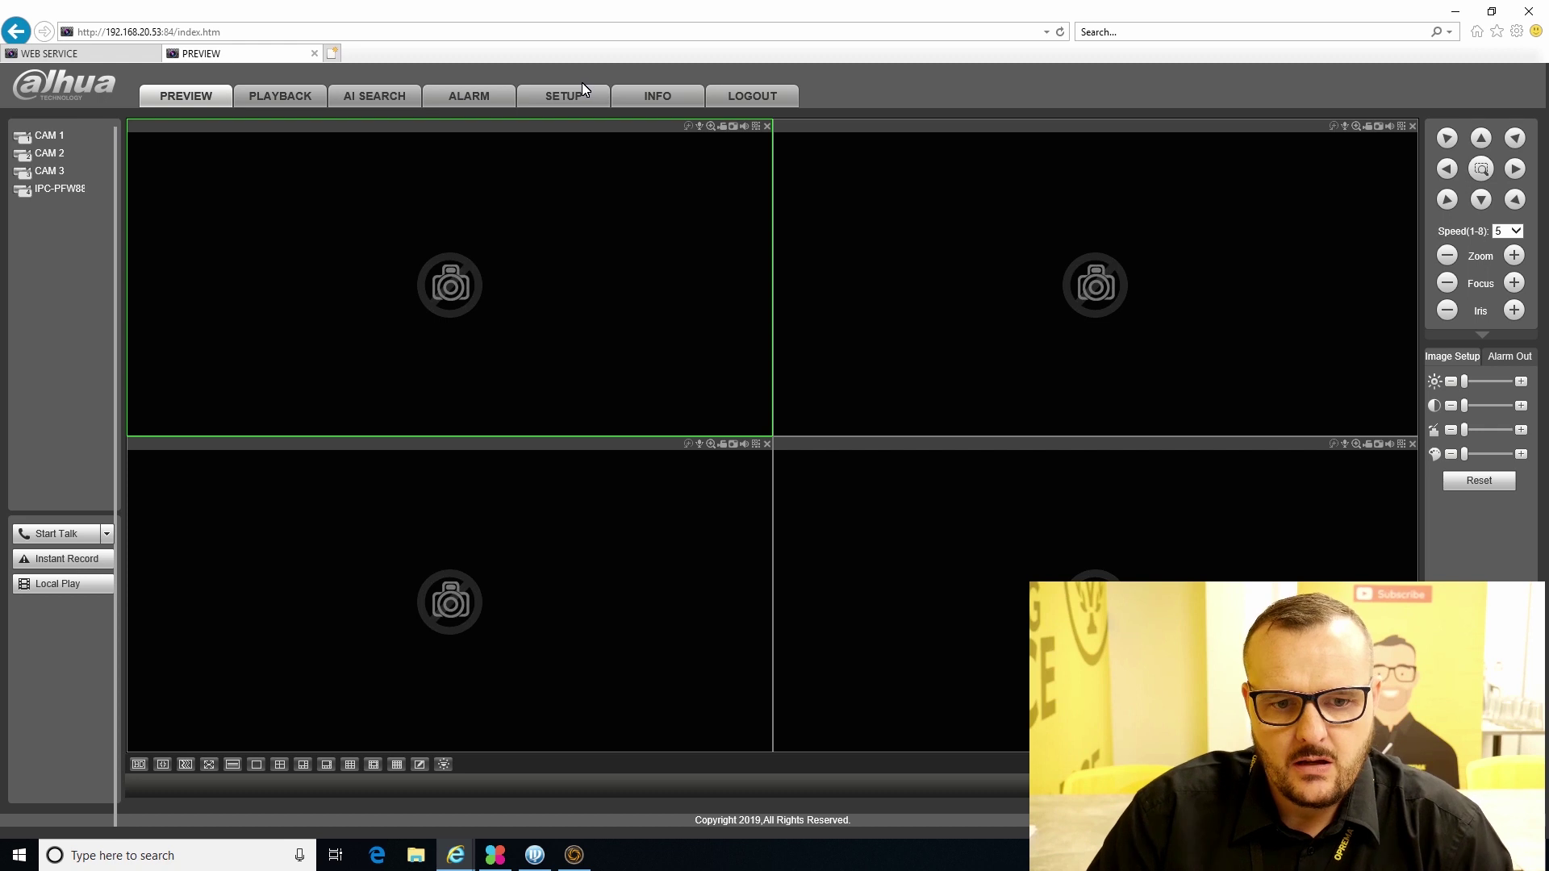
click(588, 100)
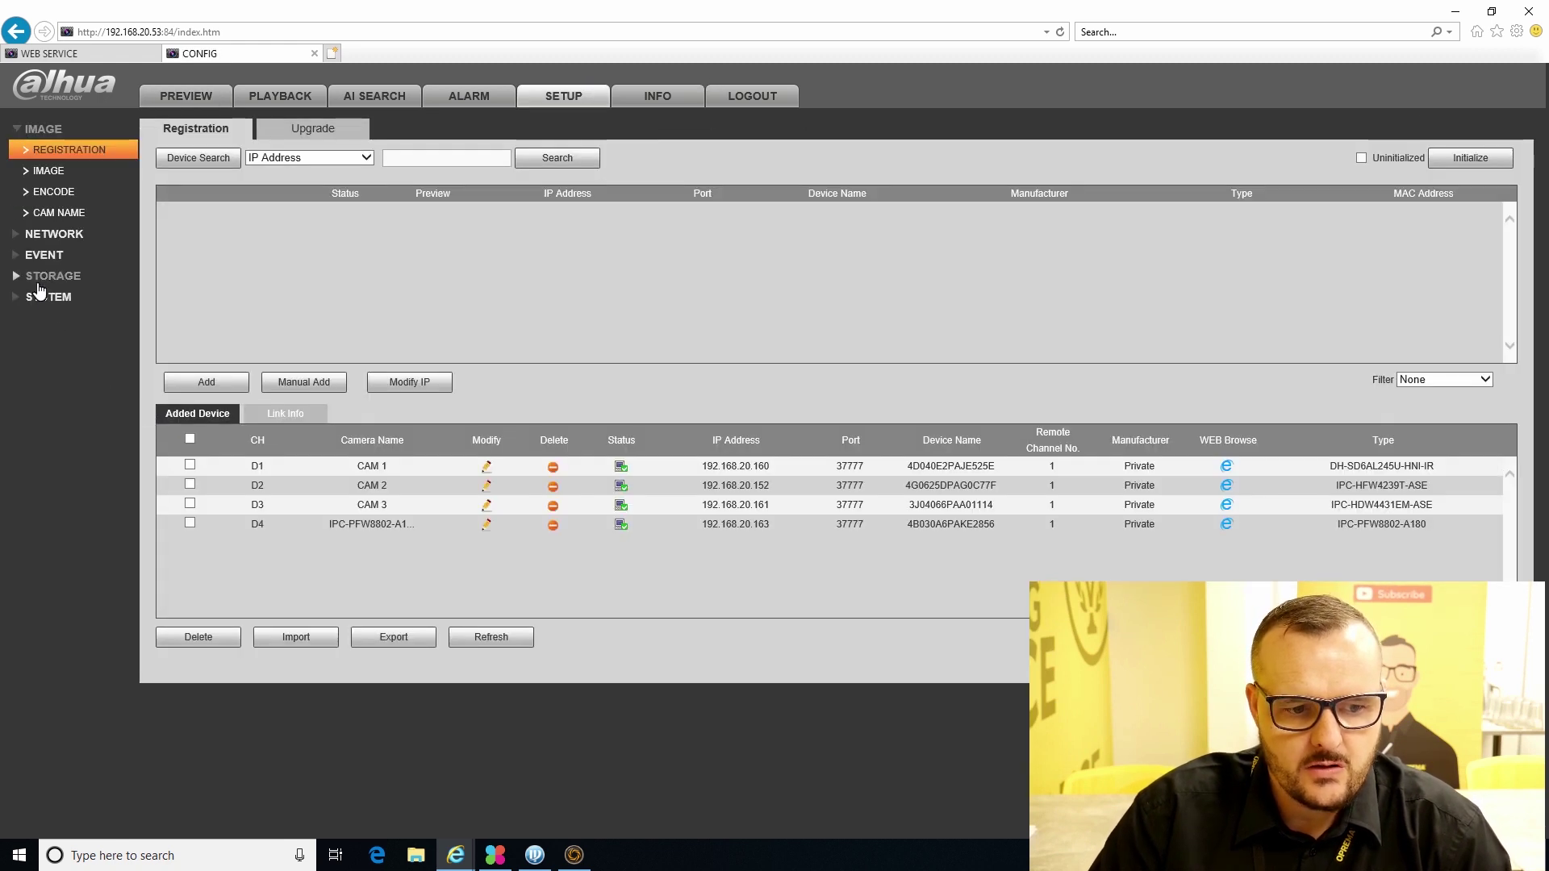
click(39, 301)
click(66, 360)
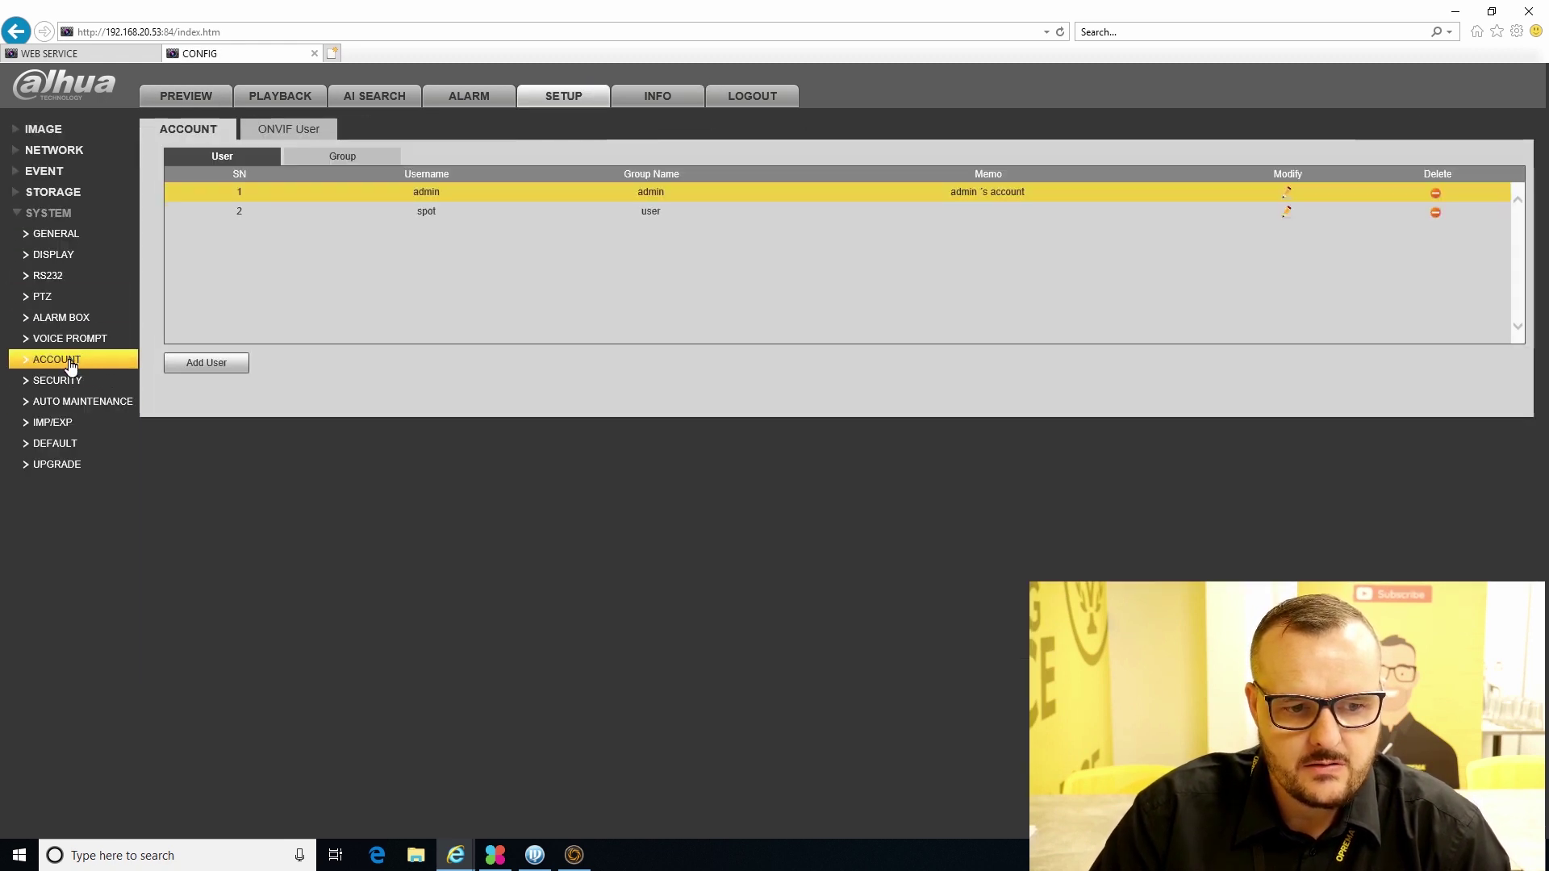
- Delete the spot user account and confirm the deletion
click(484, 211)
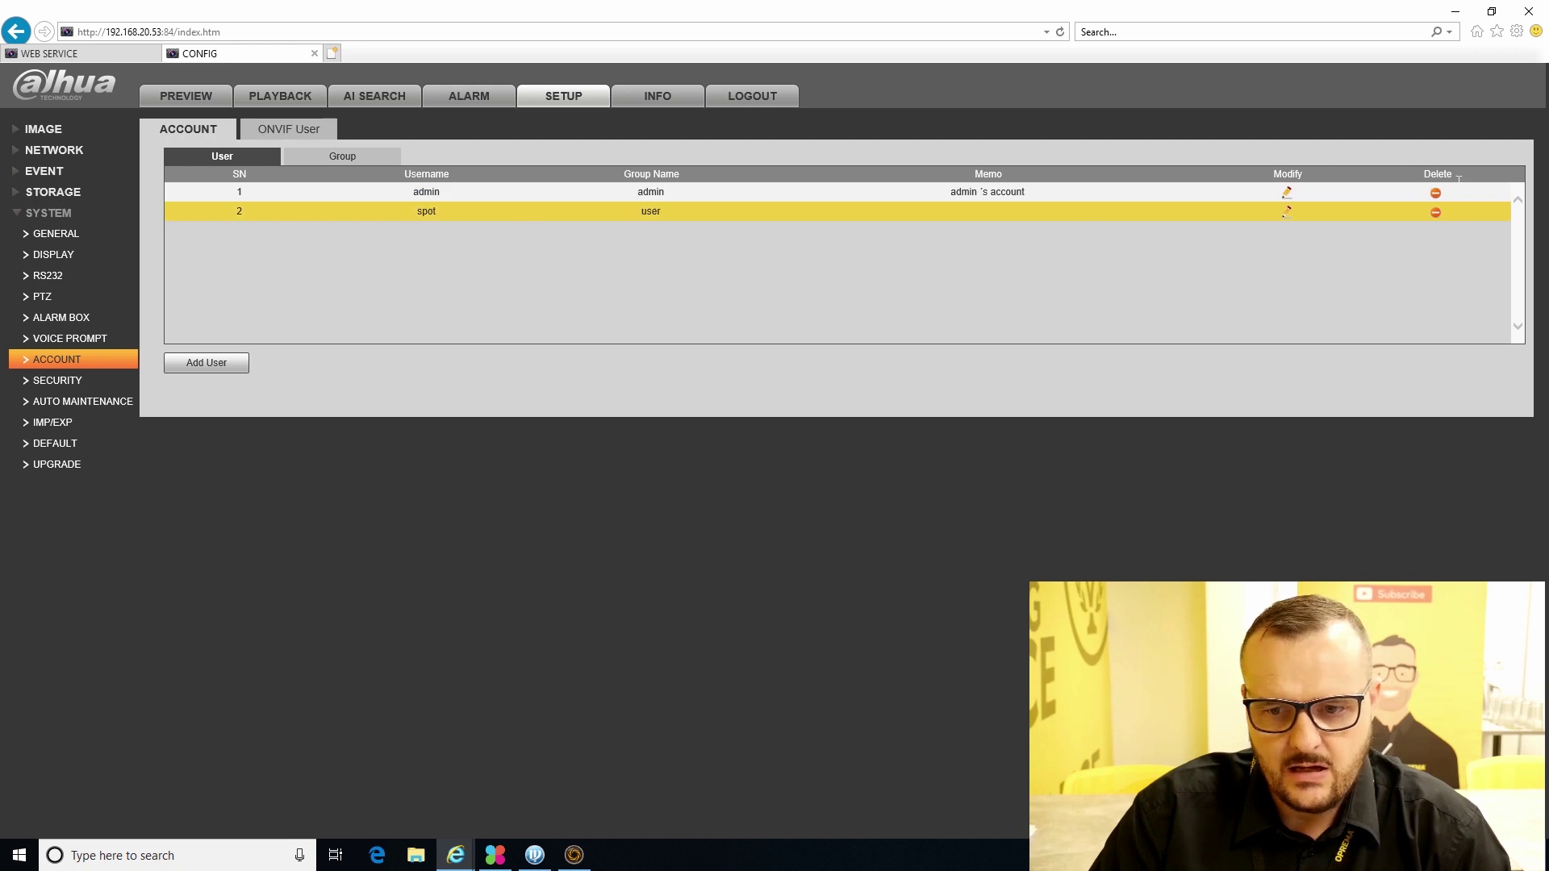
click(1436, 213)
click(295, 281)
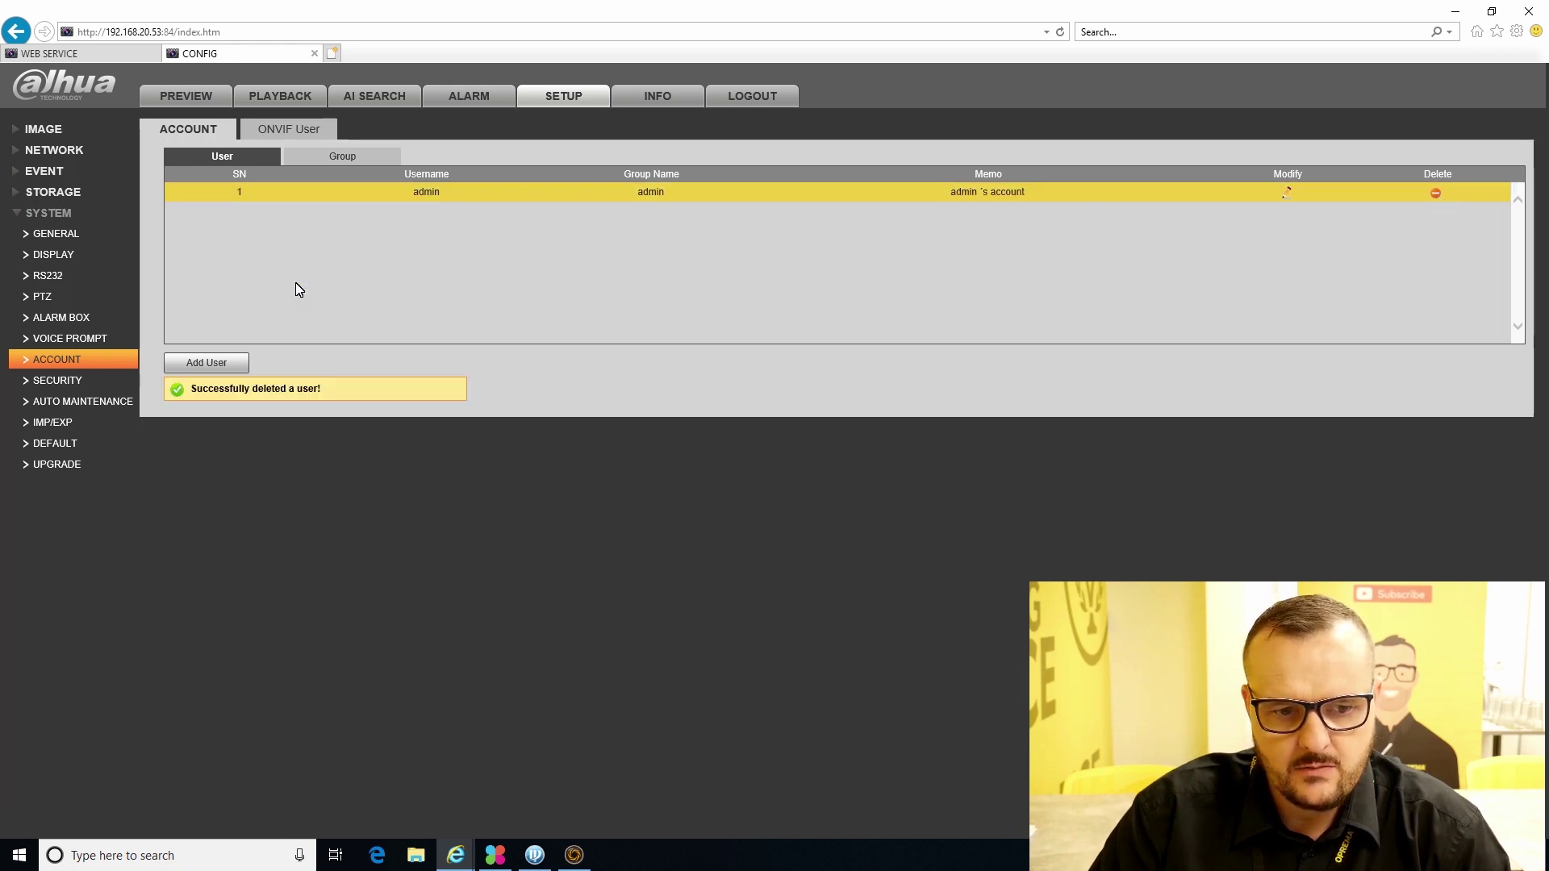
click(227, 361)
- Add user 'spot' with its password, confirmed, in the user group, and save it
click(384, 161)
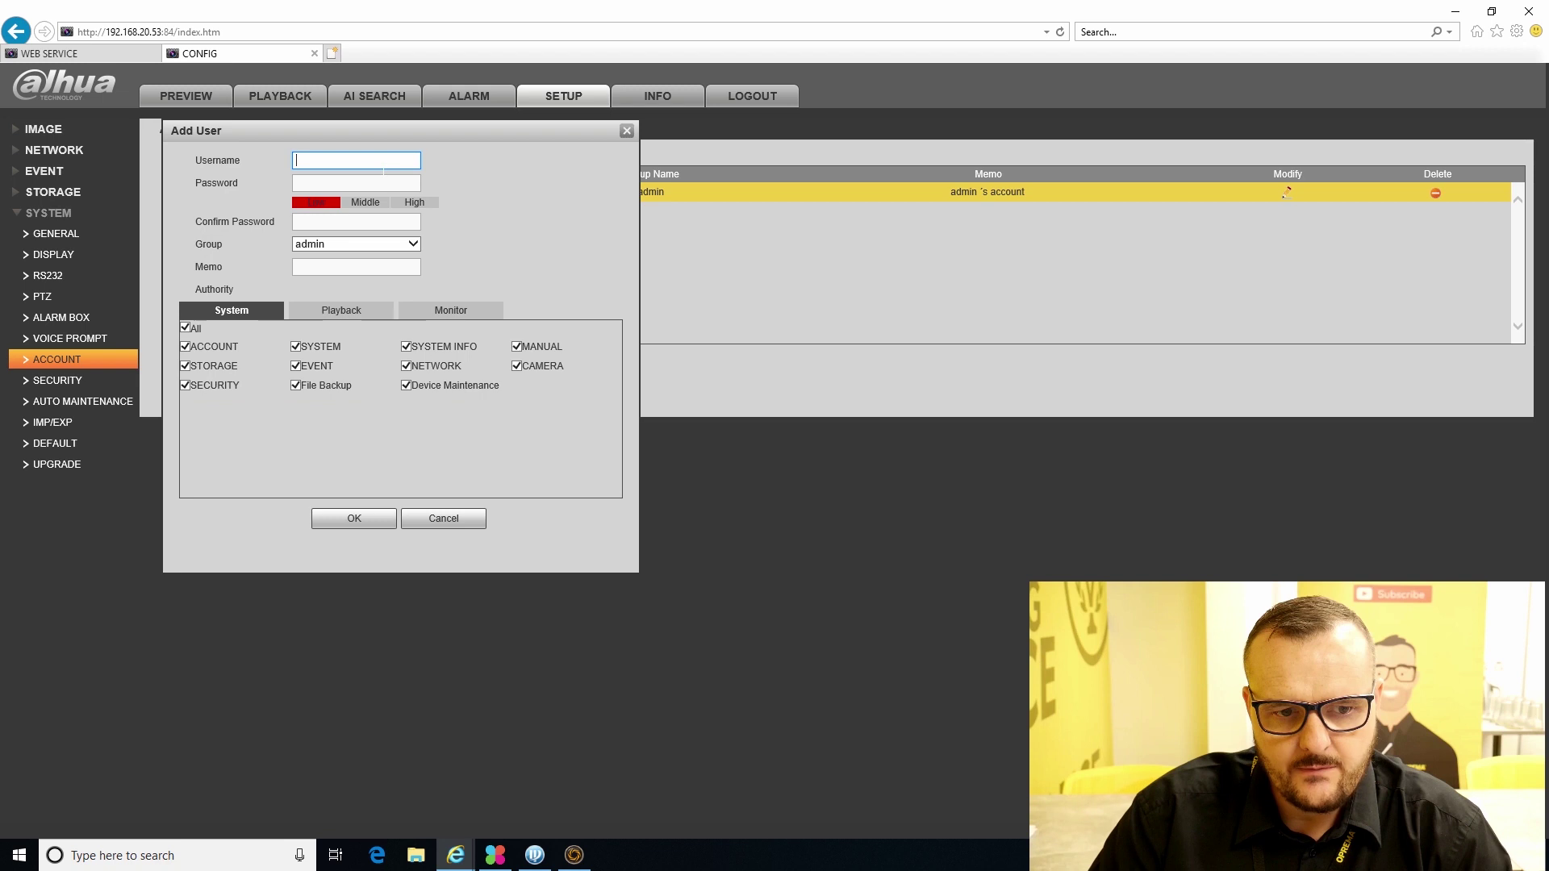
text(spot)
key(Tab)
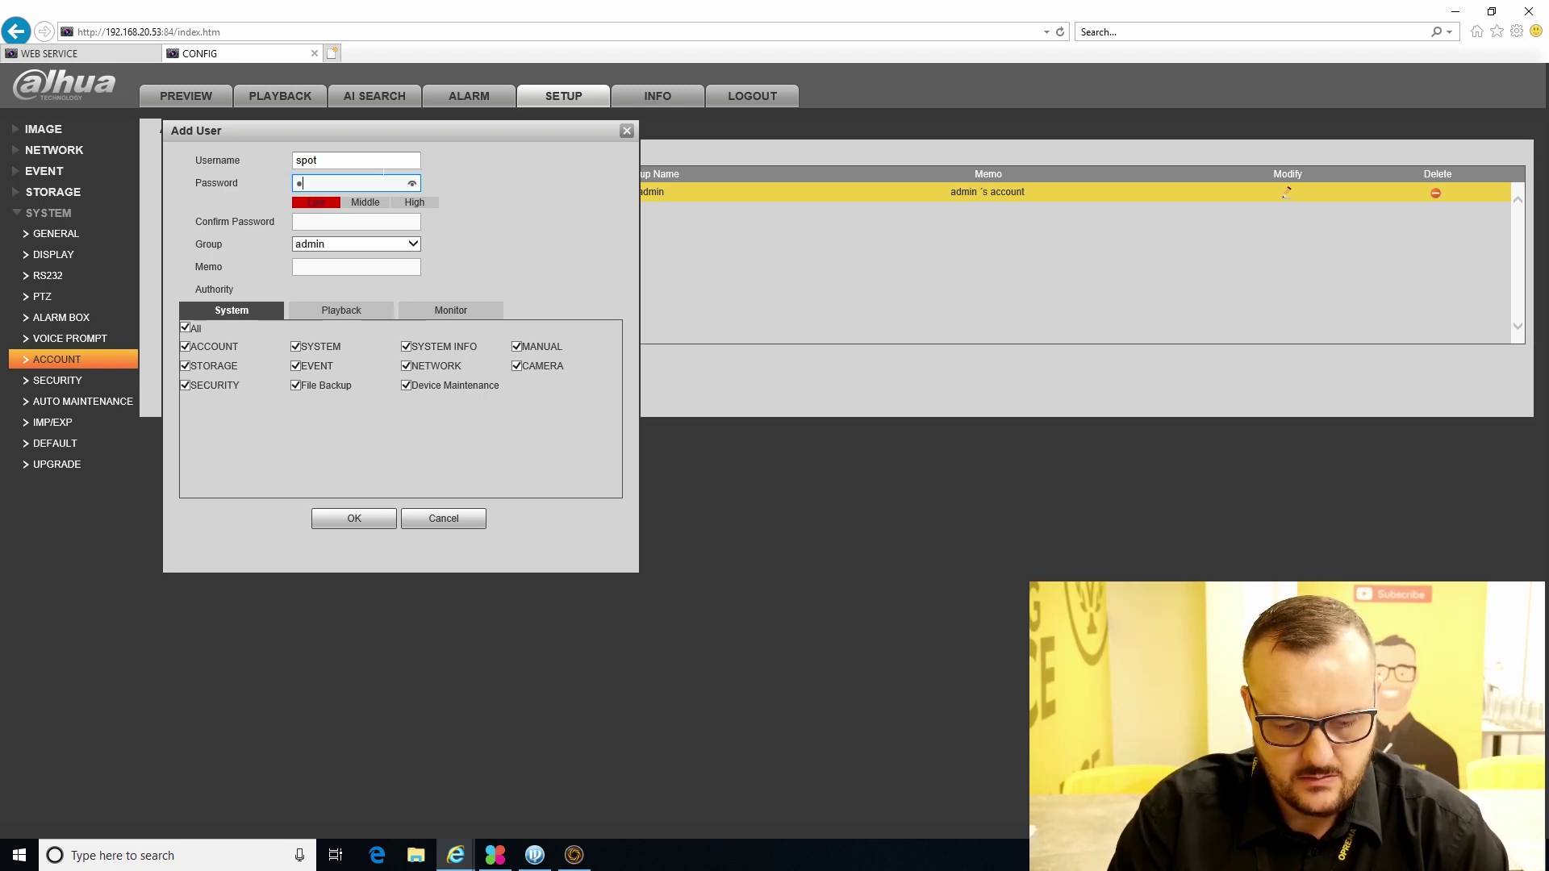
text(spot12)
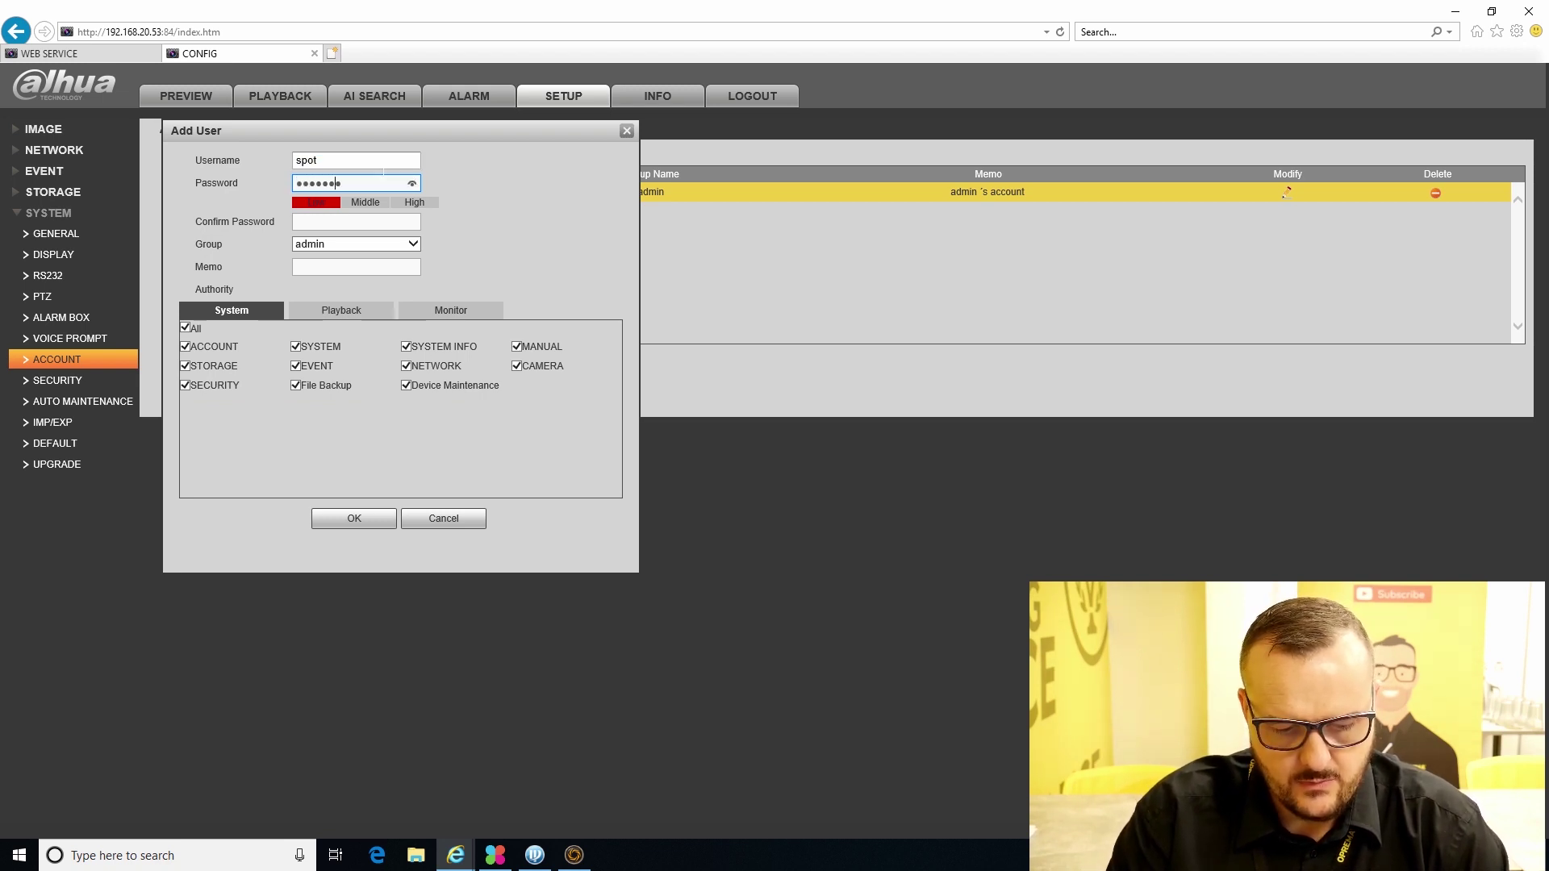
text(34)
key(Tab)
text(spo)
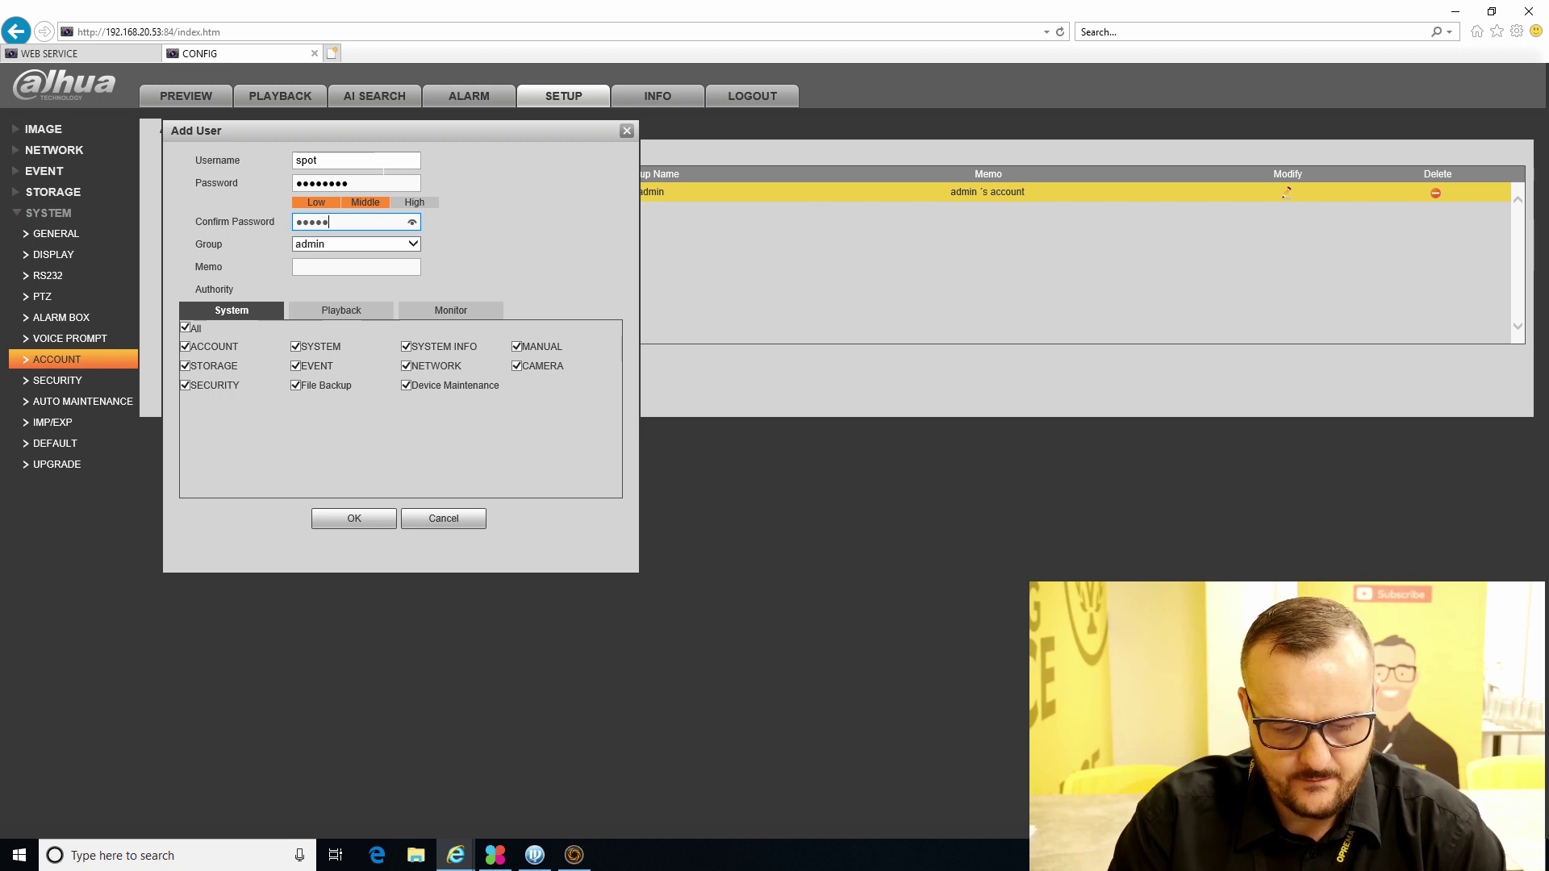
click(337, 245)
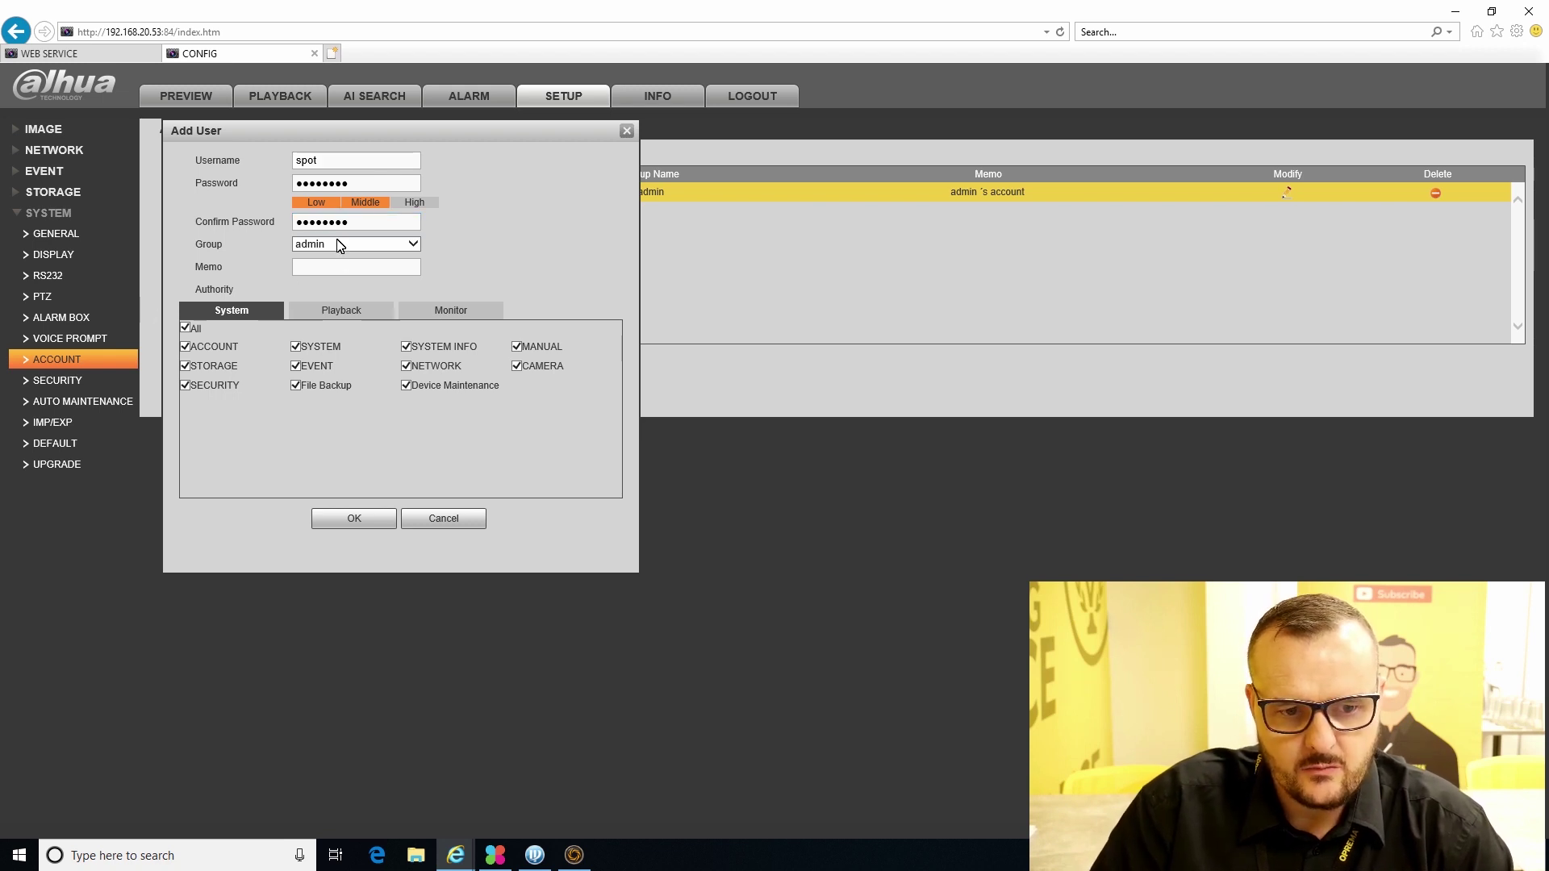
click(352, 256)
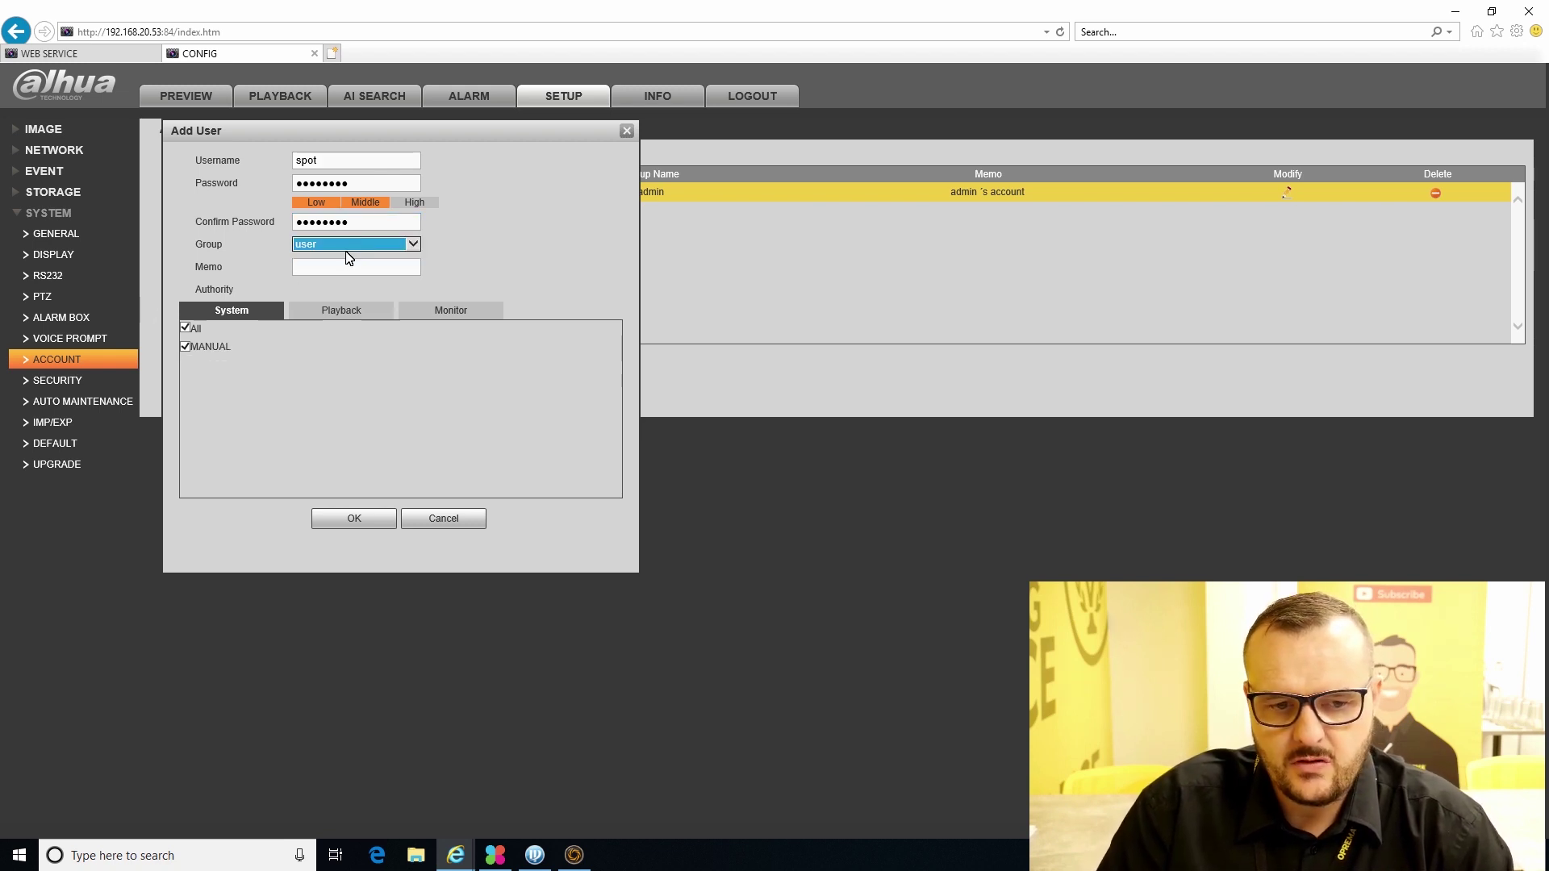
click(352, 518)
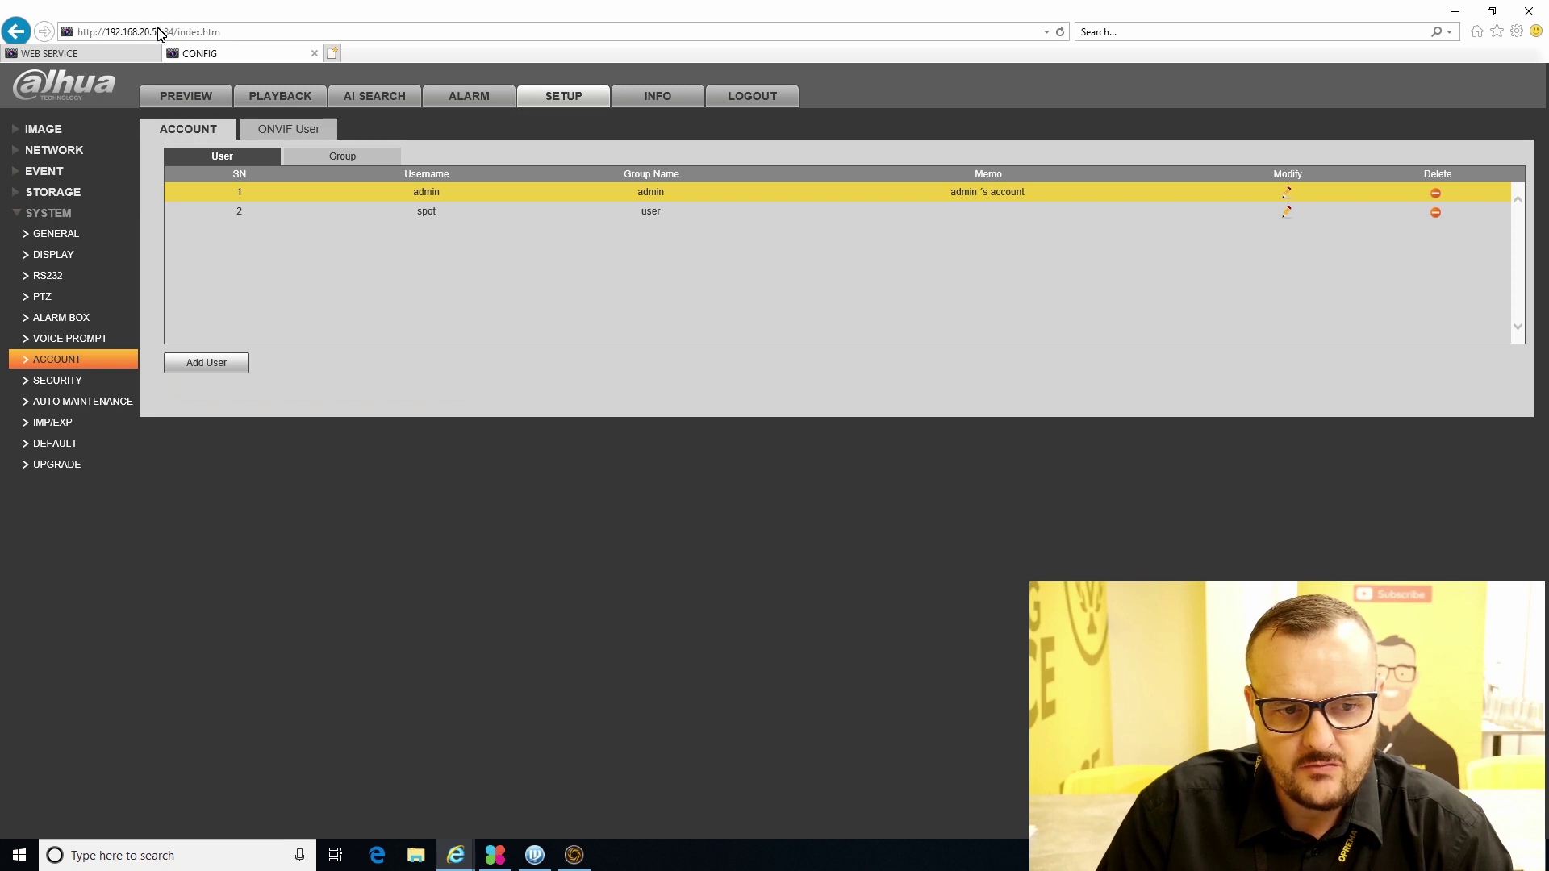
click(124, 54)
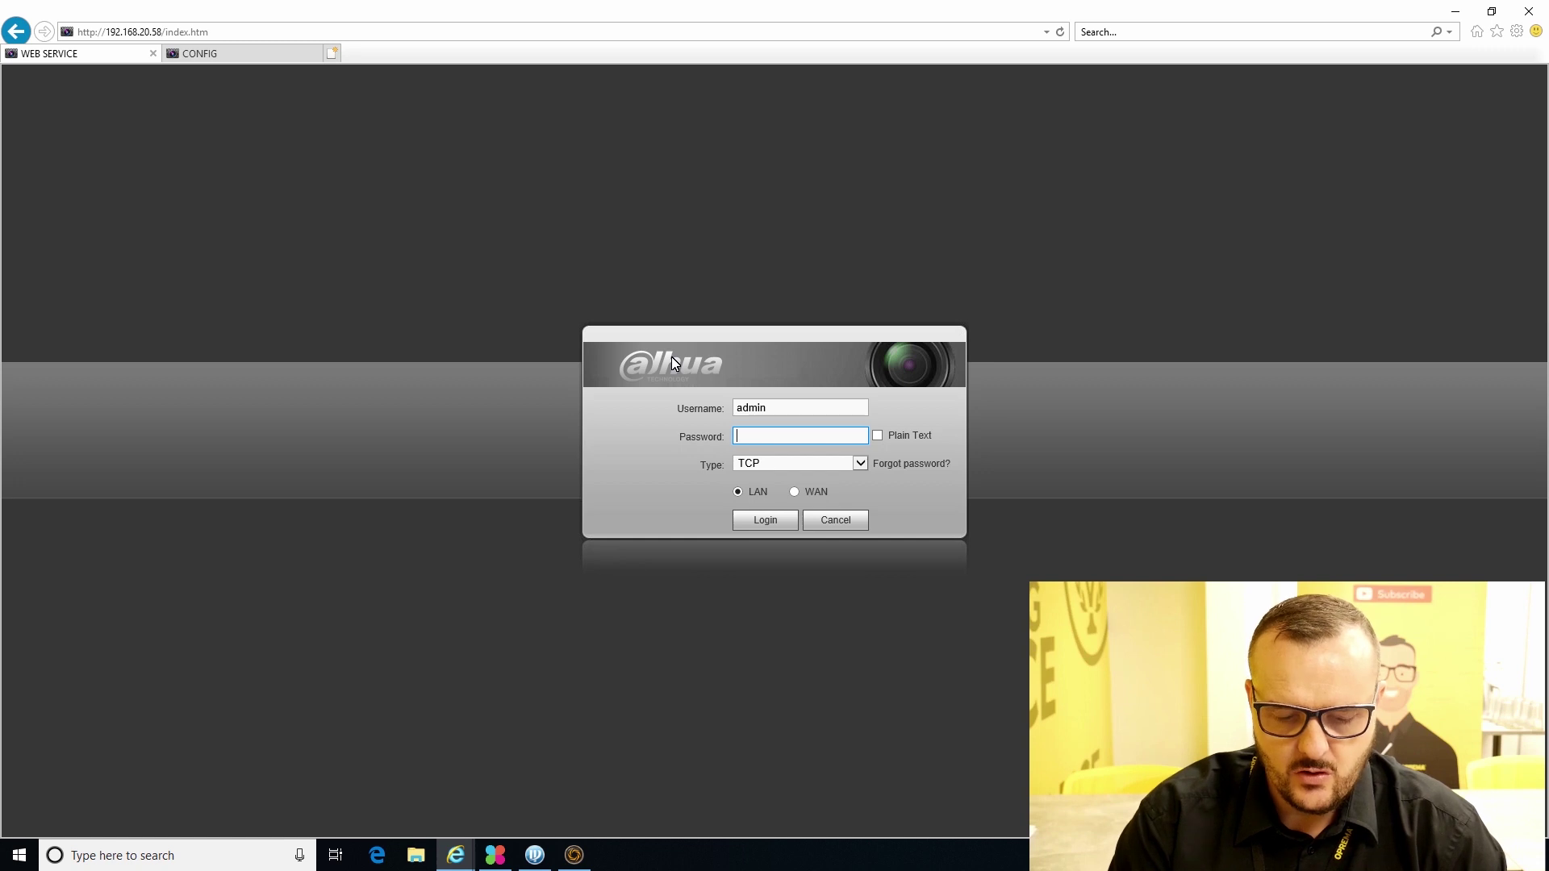
- Log in to 192.168.20.58 with the admin password and dismiss the No HDD warning
text(********)
key(Return)
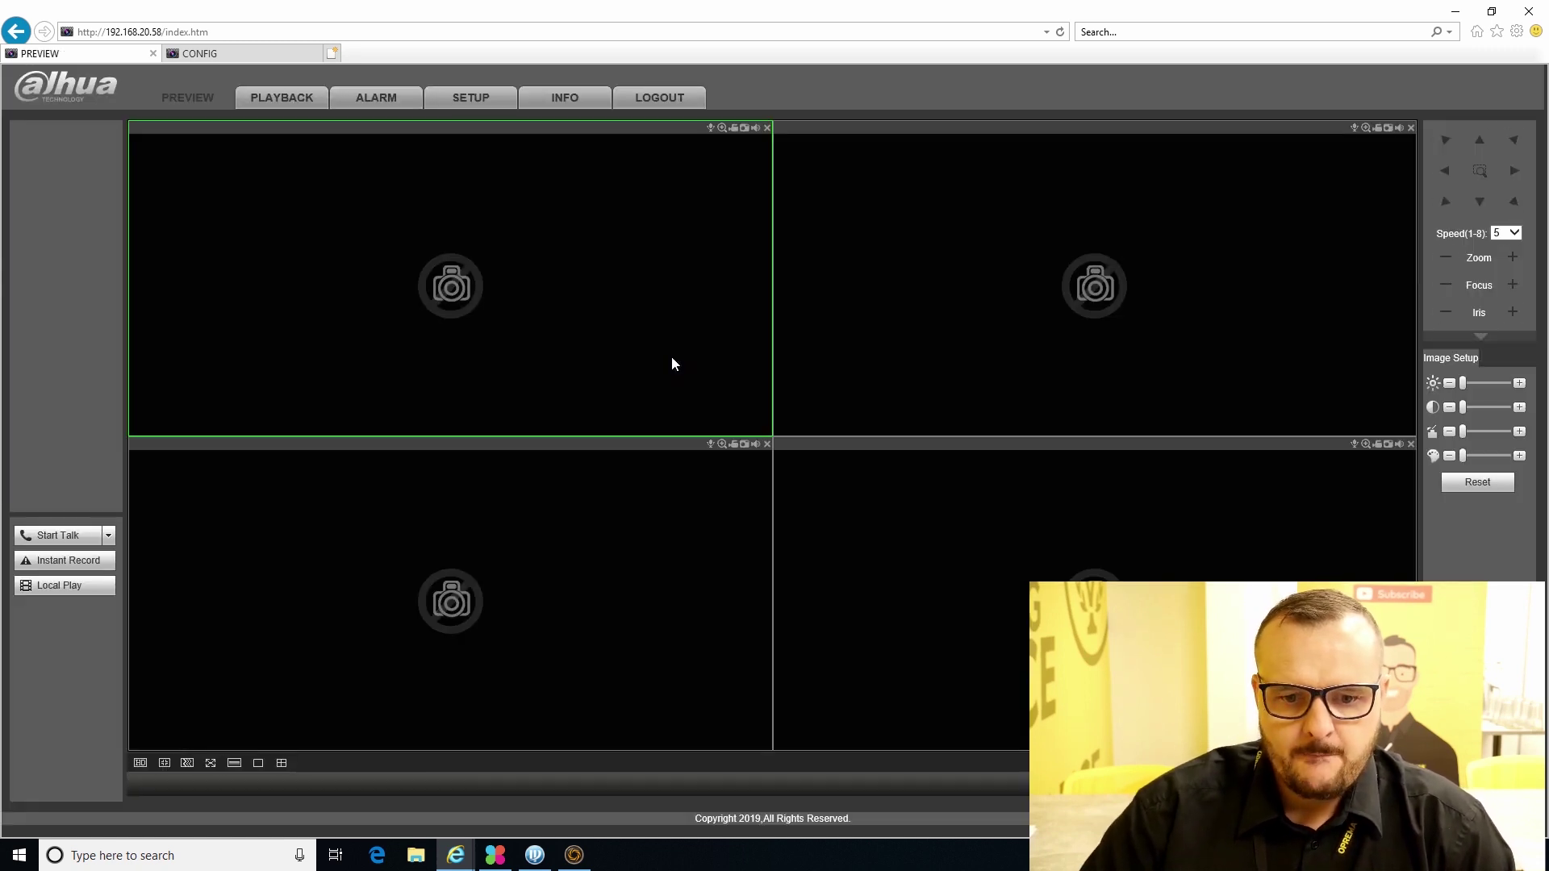
click(830, 488)
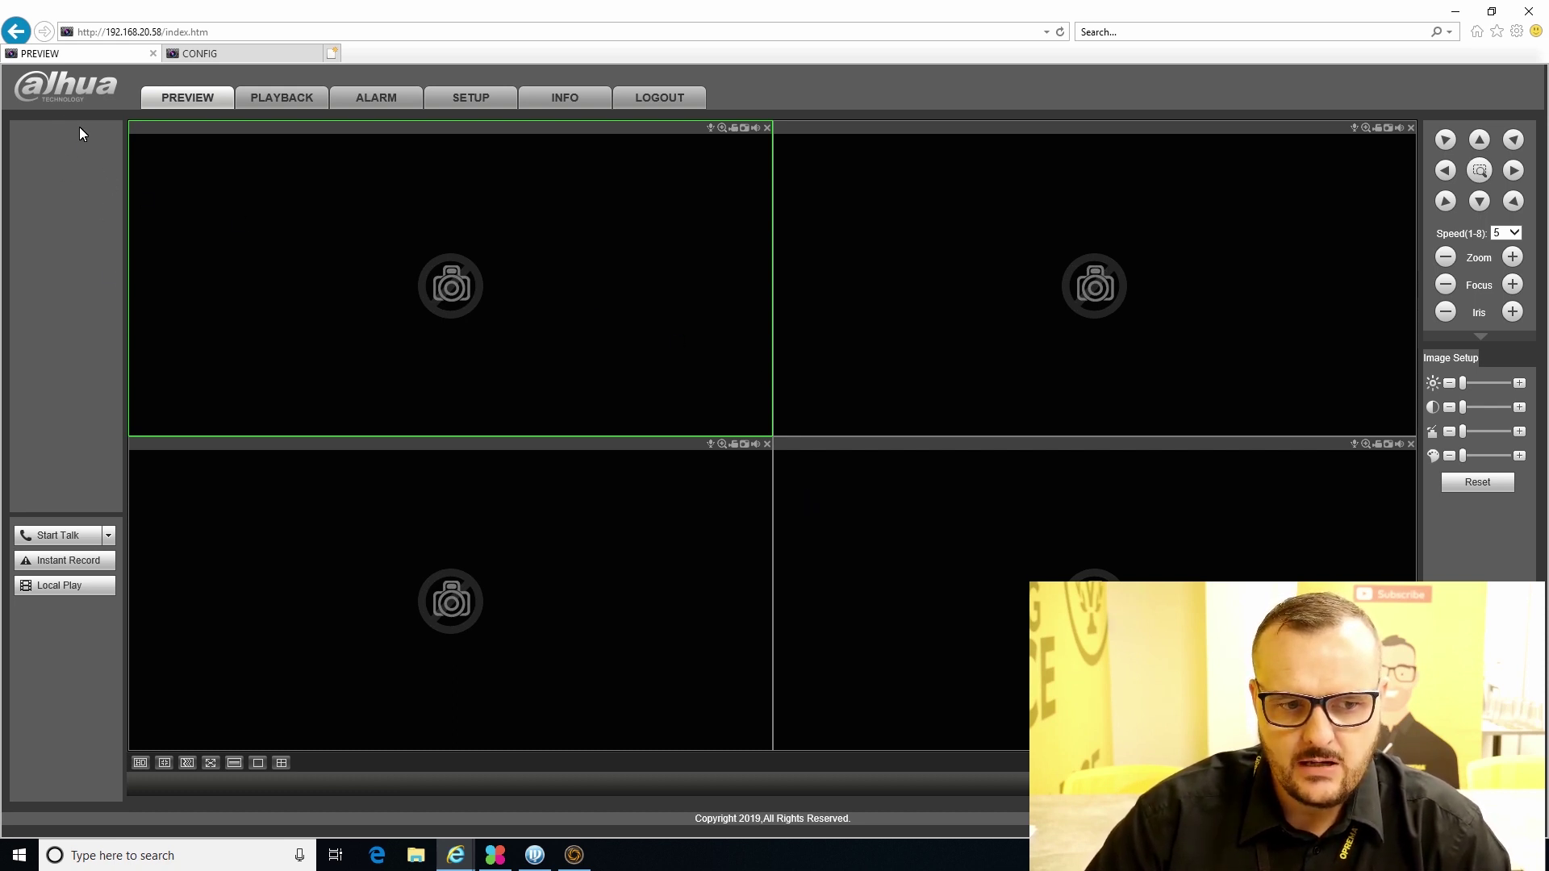
- Run Device Search on the second NVR's Registration page, listing 37 network devices
click(494, 101)
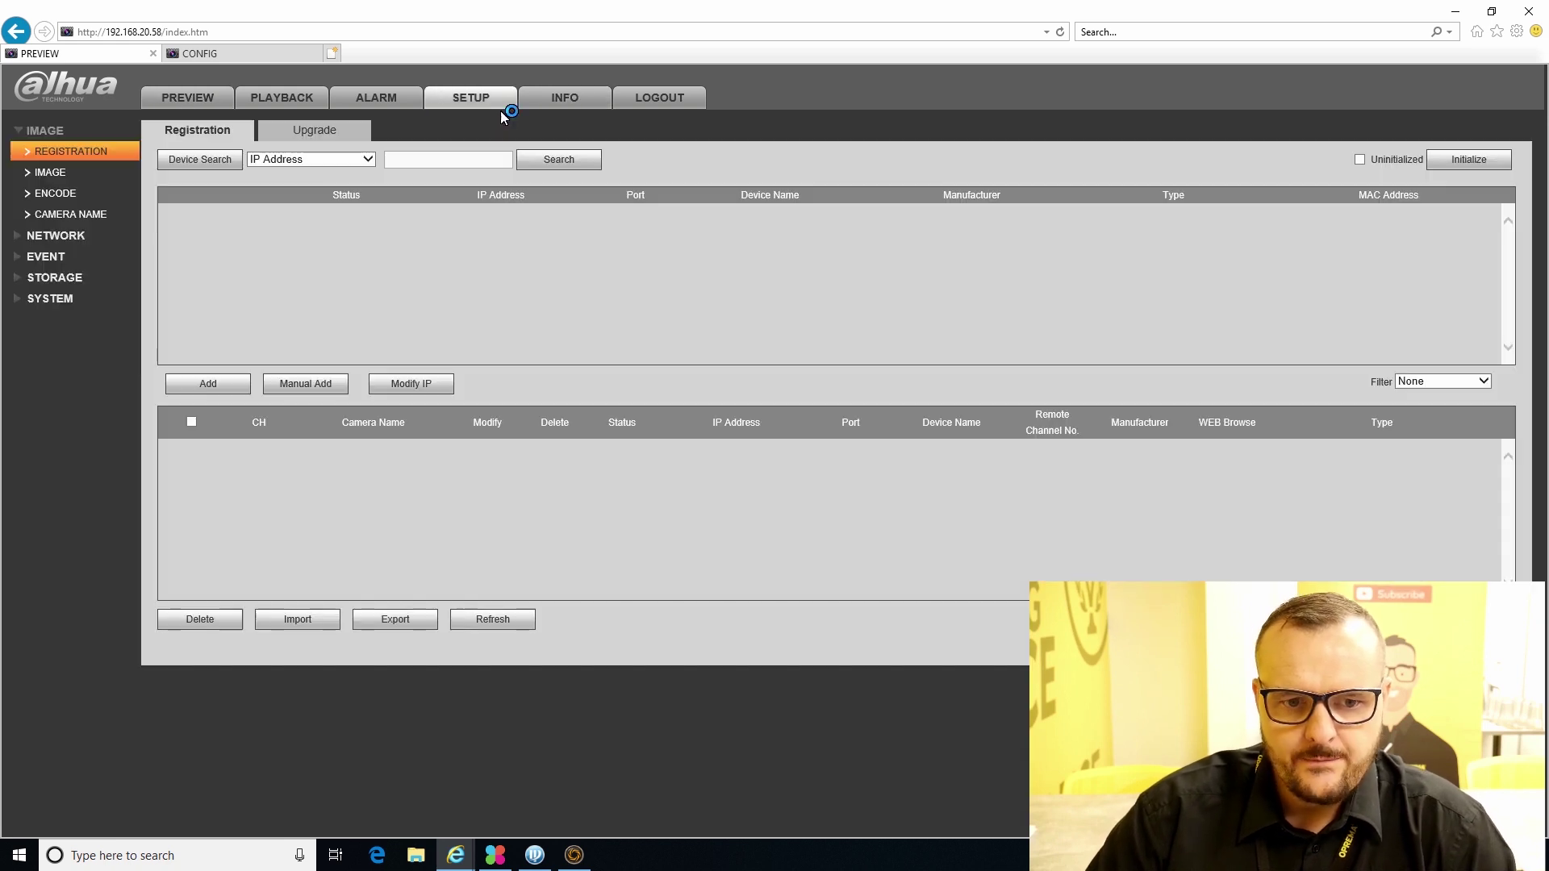
click(201, 161)
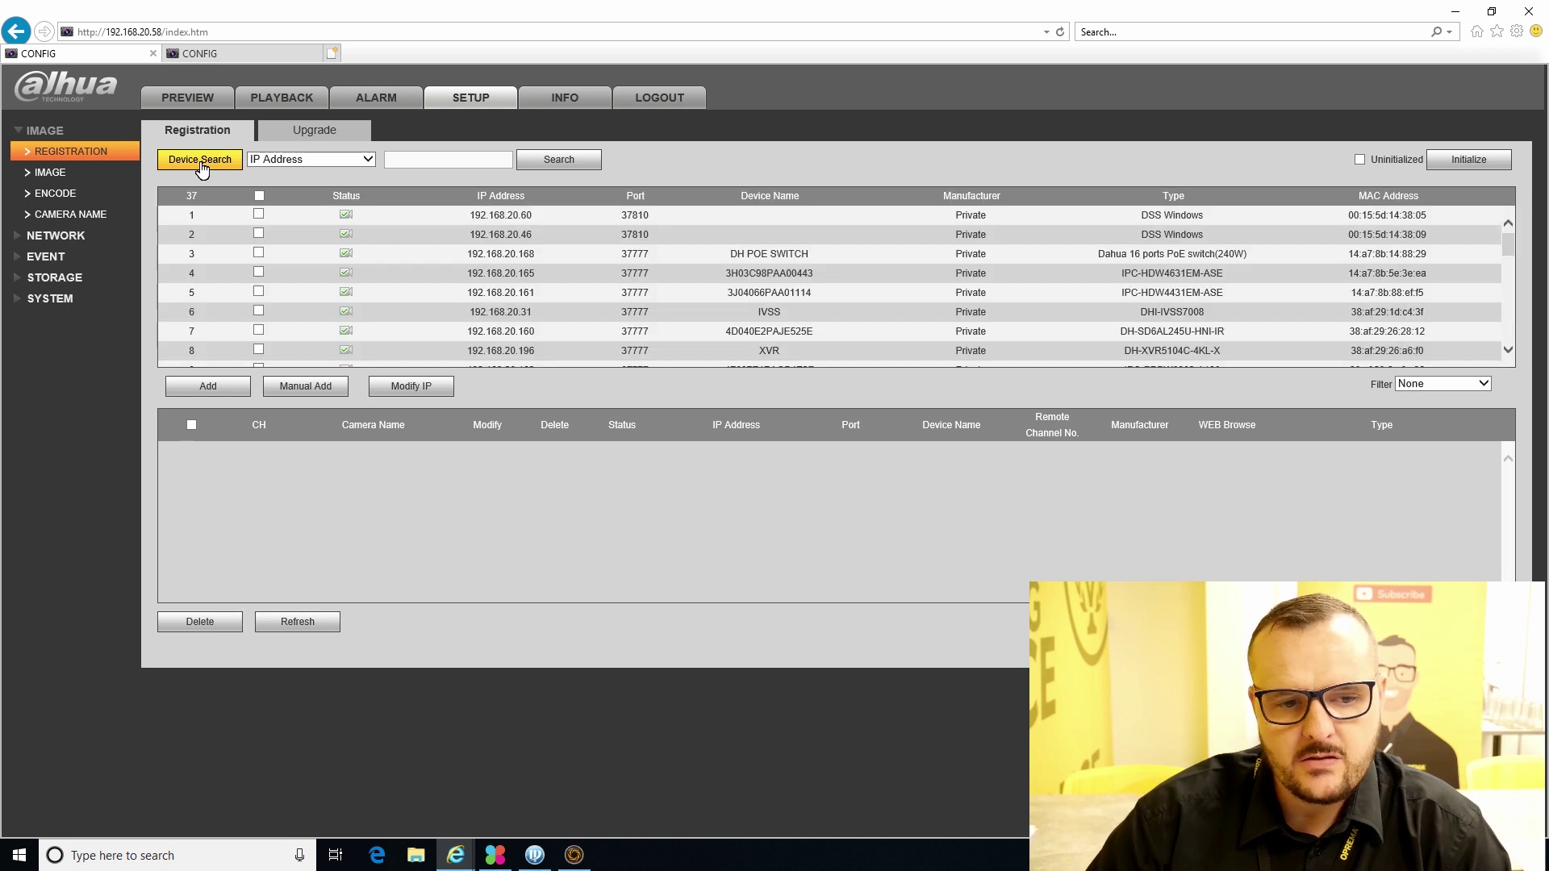
scroll(509, 279, down, 10)
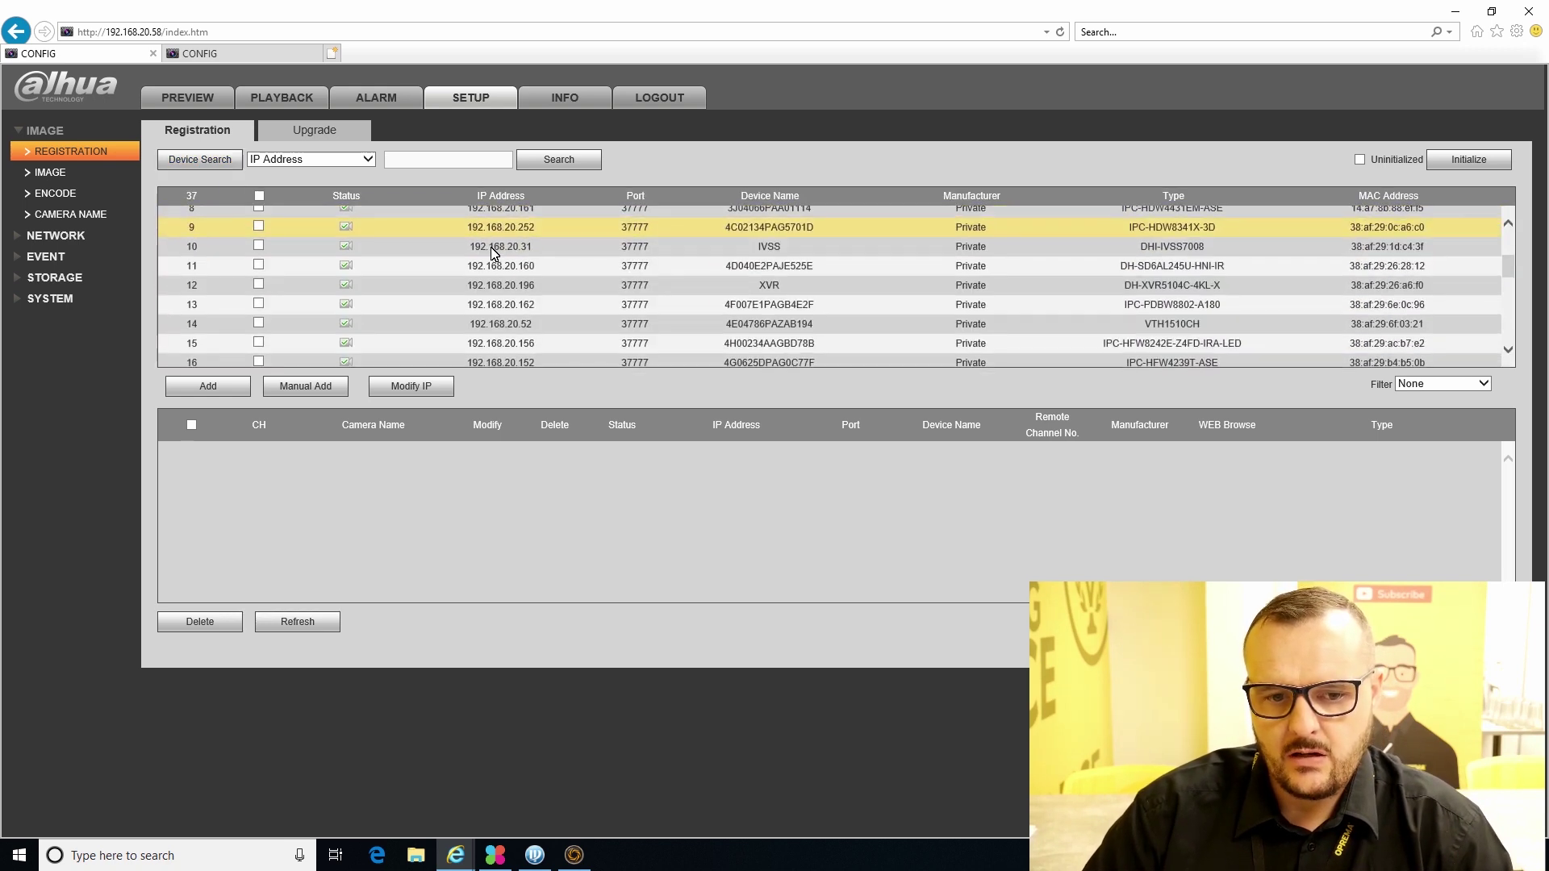
scroll(536, 317, up, 10)
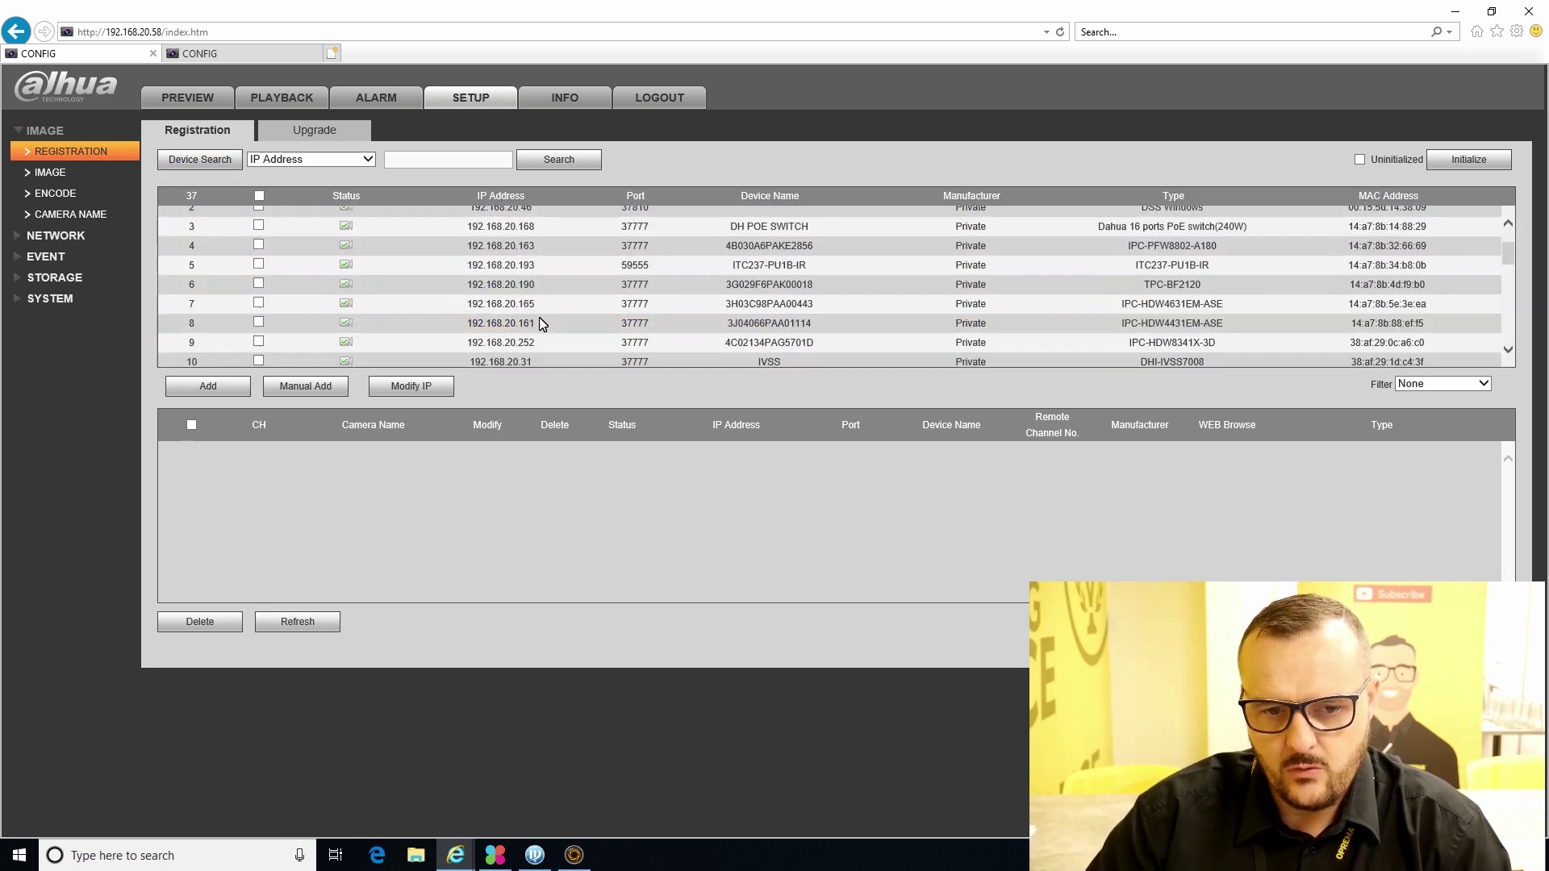
click(212, 53)
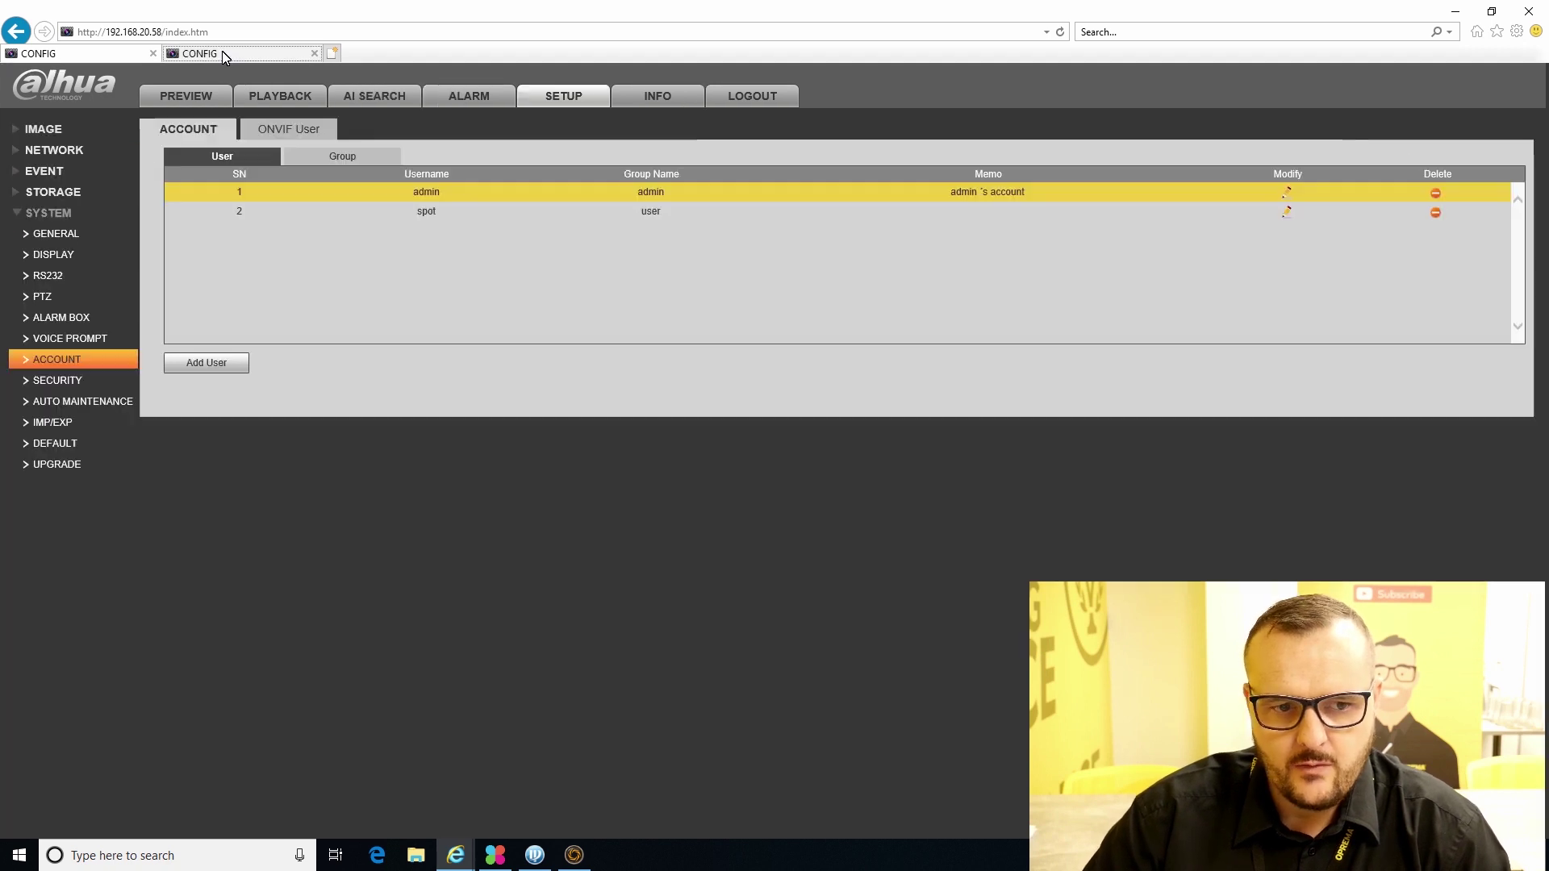
click(131, 53)
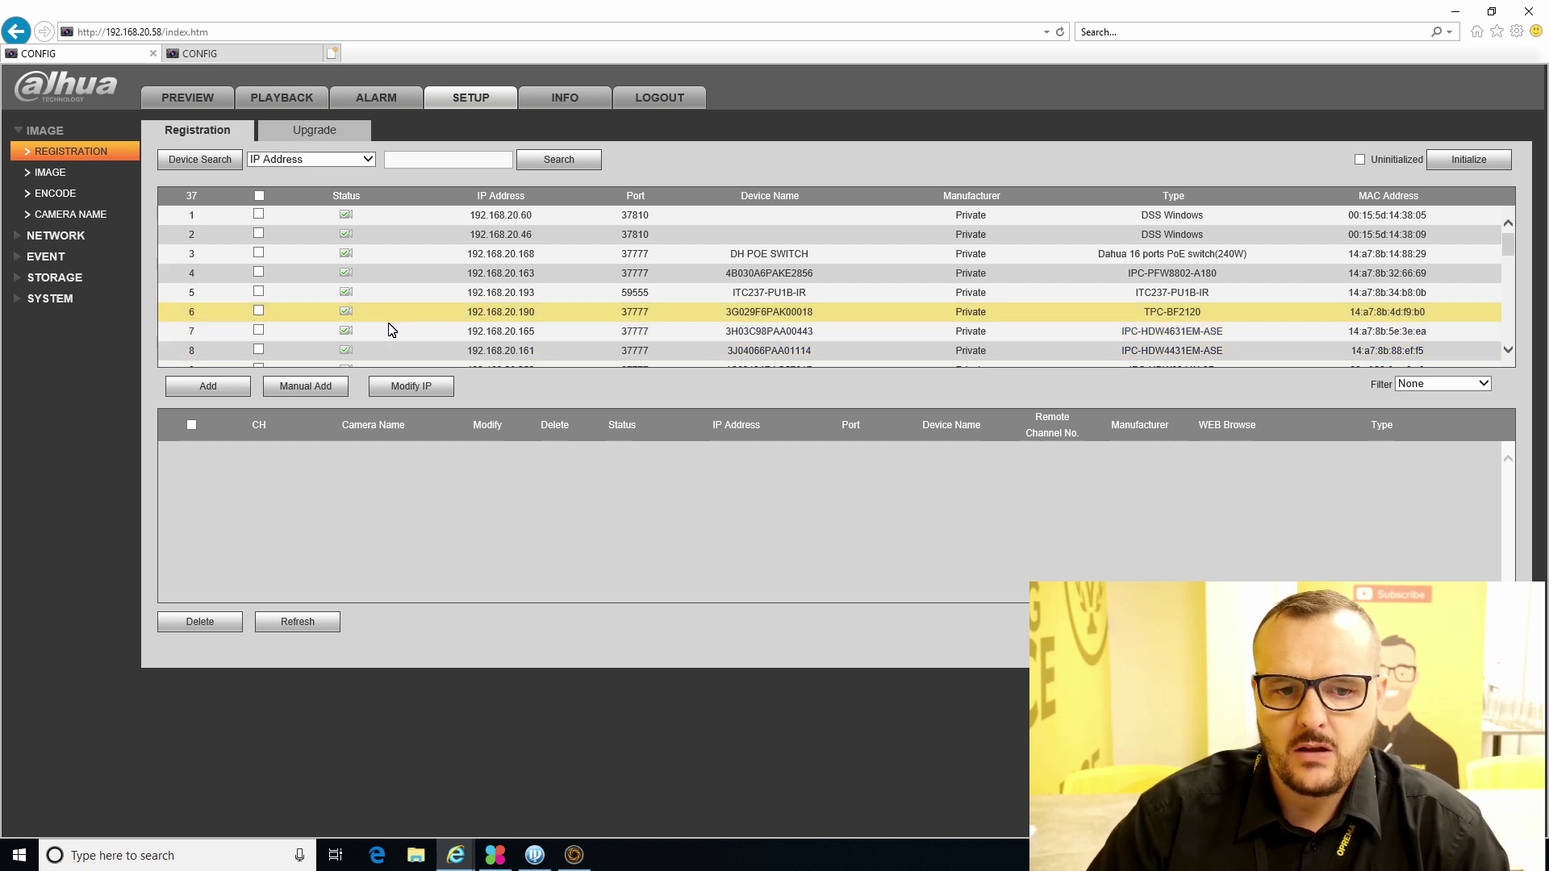
- Manually add the recorder at 192.168.20.53 with username spot and its password
click(302, 387)
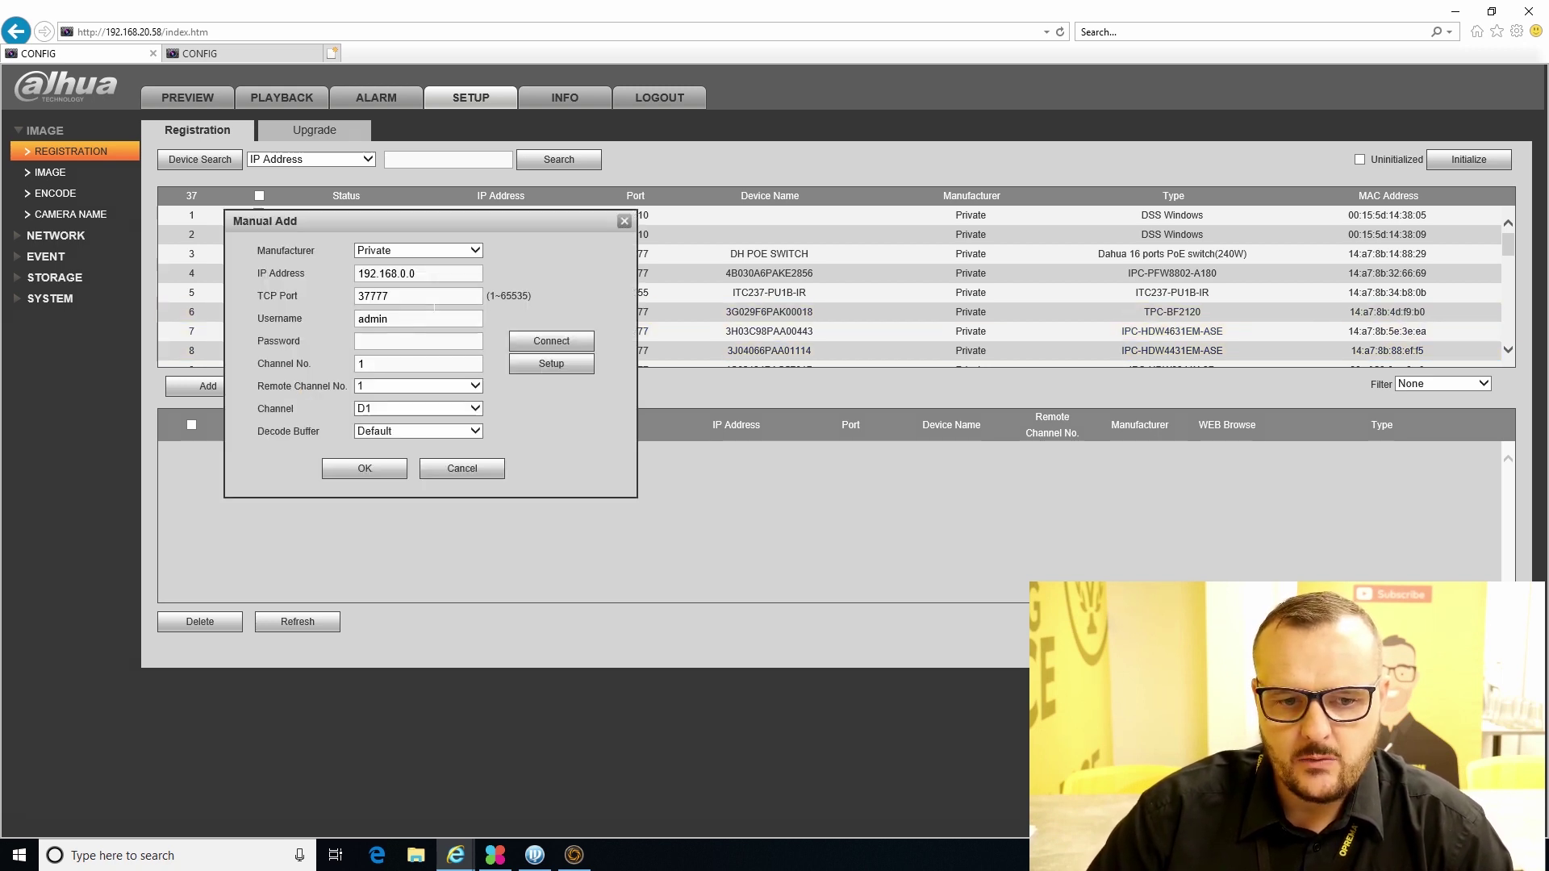
click(464, 271)
key(BackSpace)
key(BackSpace)
key(BackSpace)
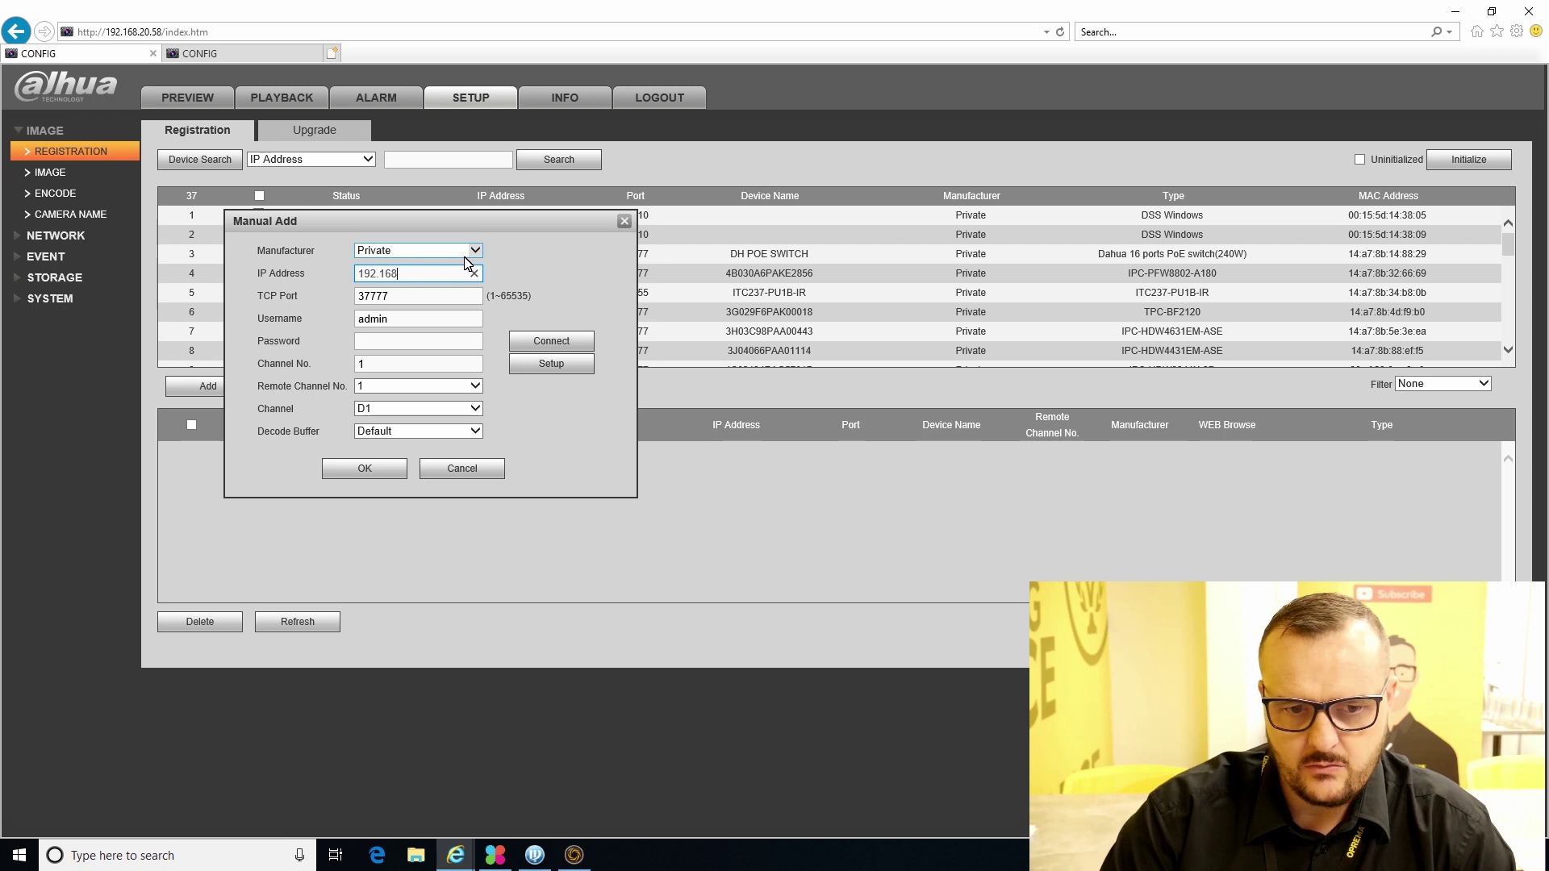
text(.20.53)
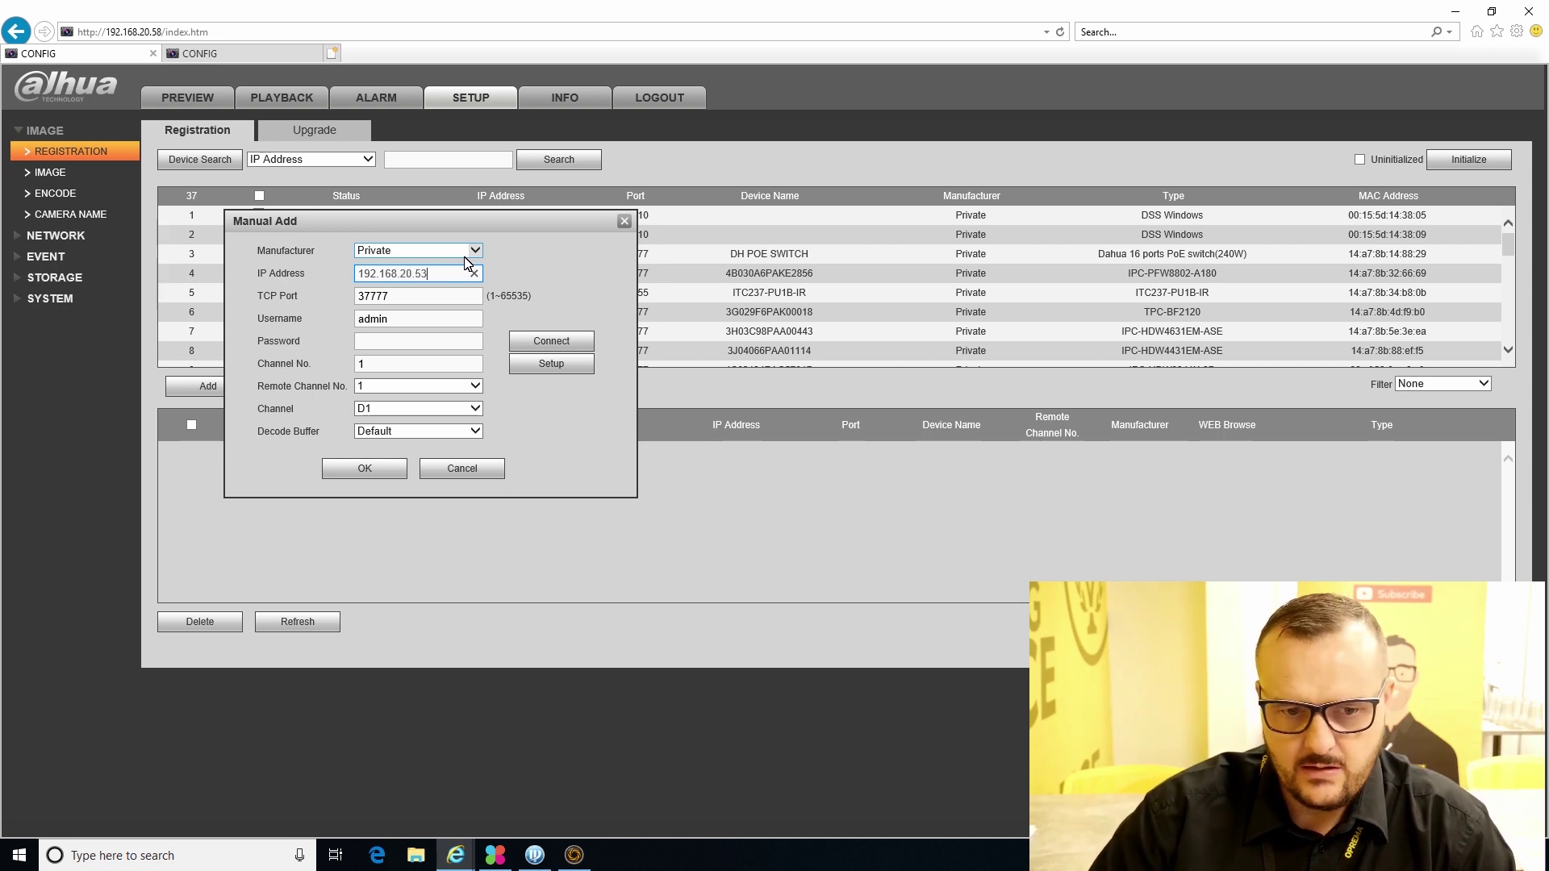
double_click(355, 319)
text(spot)
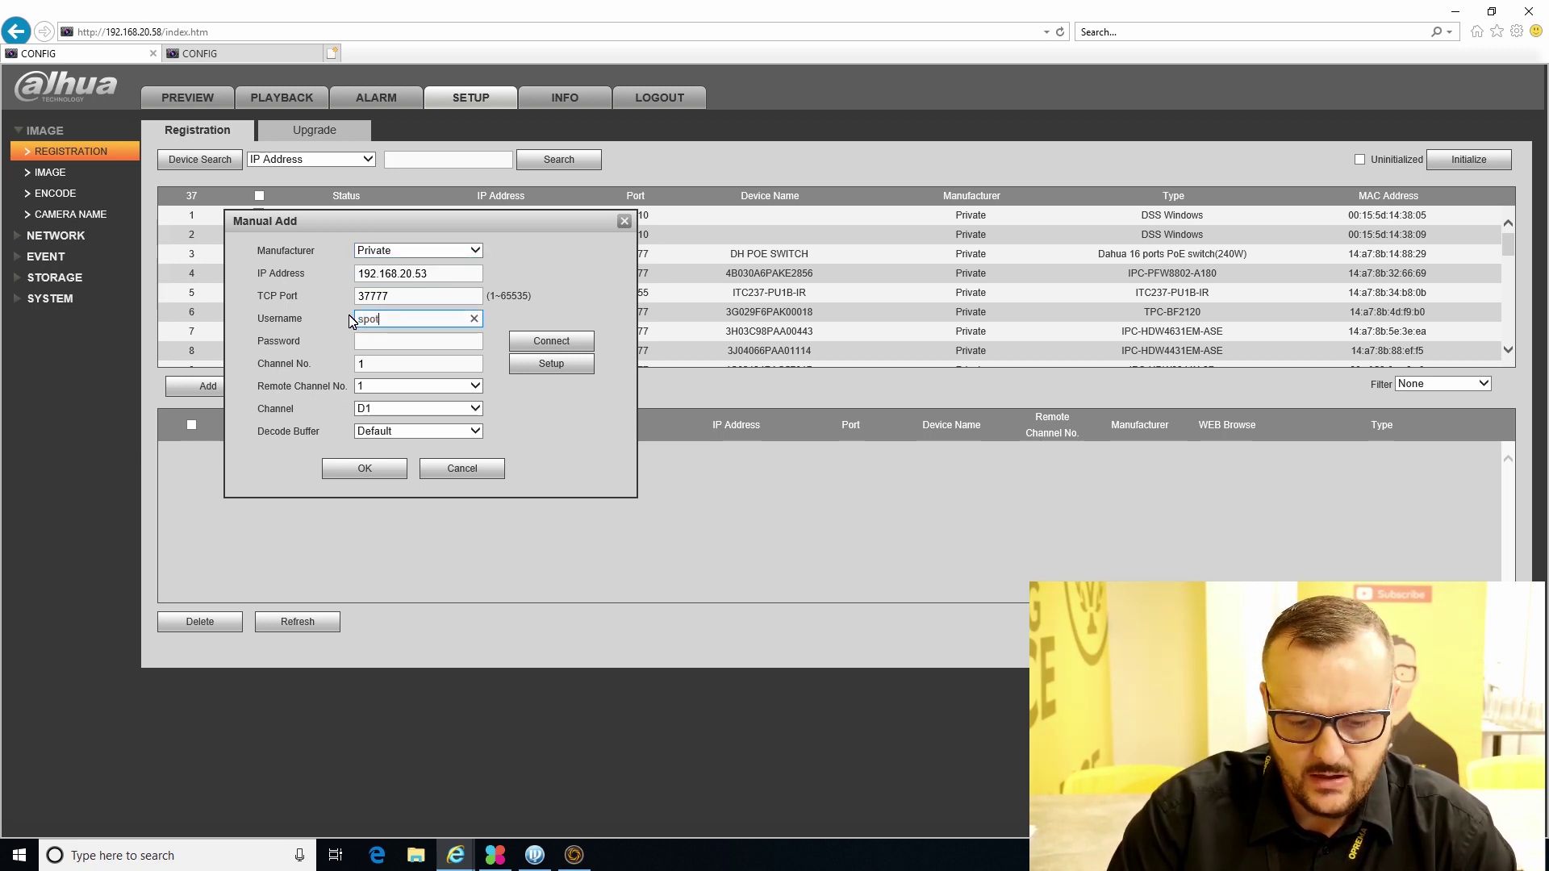
key(Tab)
text(••••••)
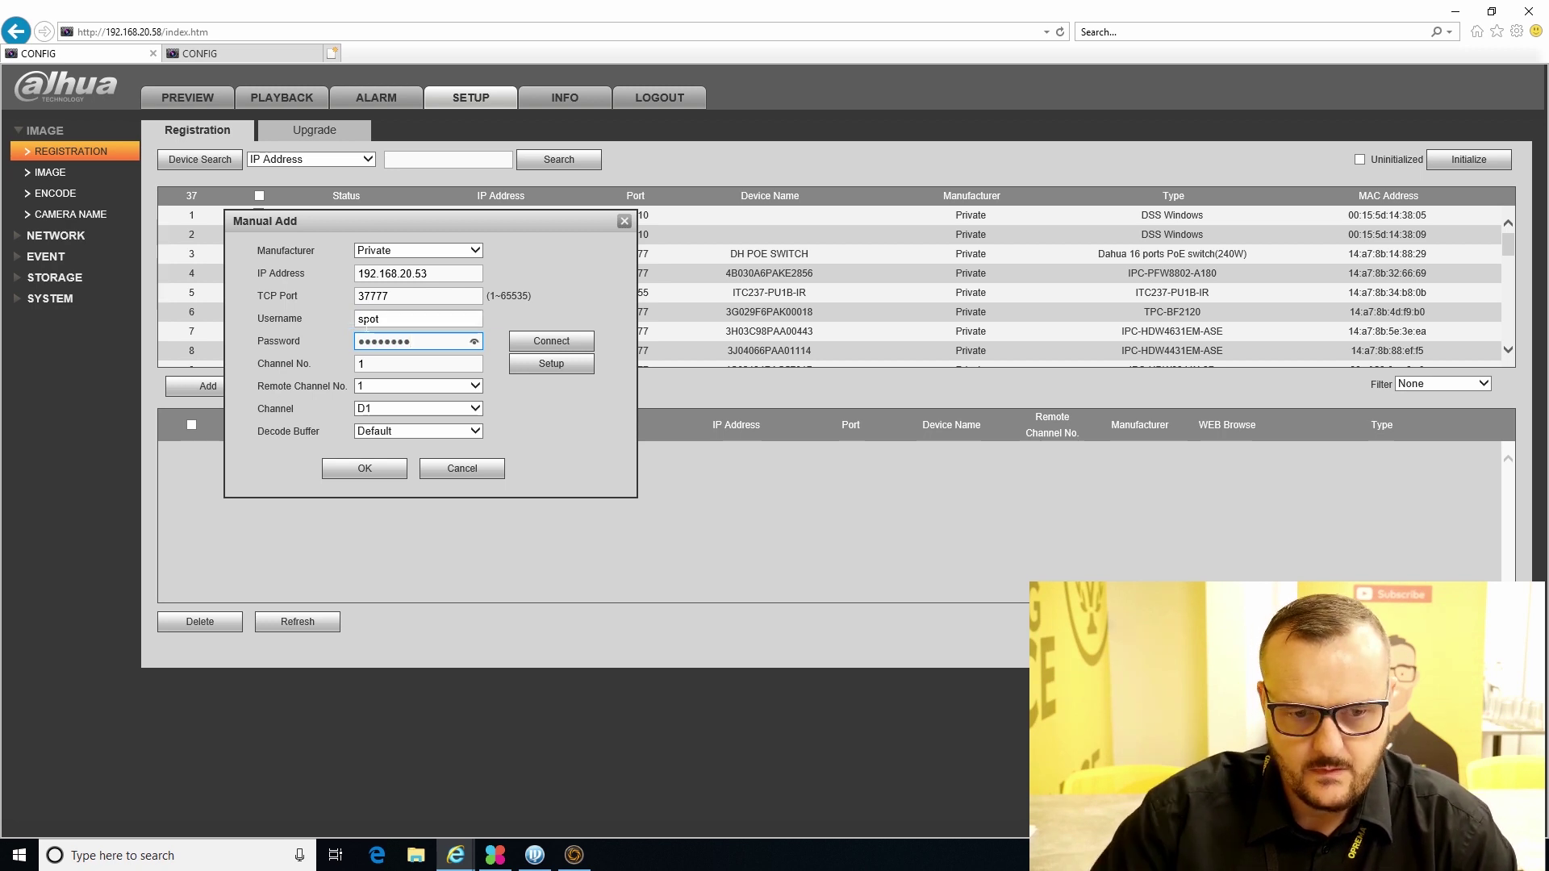
- Connect, keep remote channel 1, confirm, and refresh to list channels D1–D4
click(567, 343)
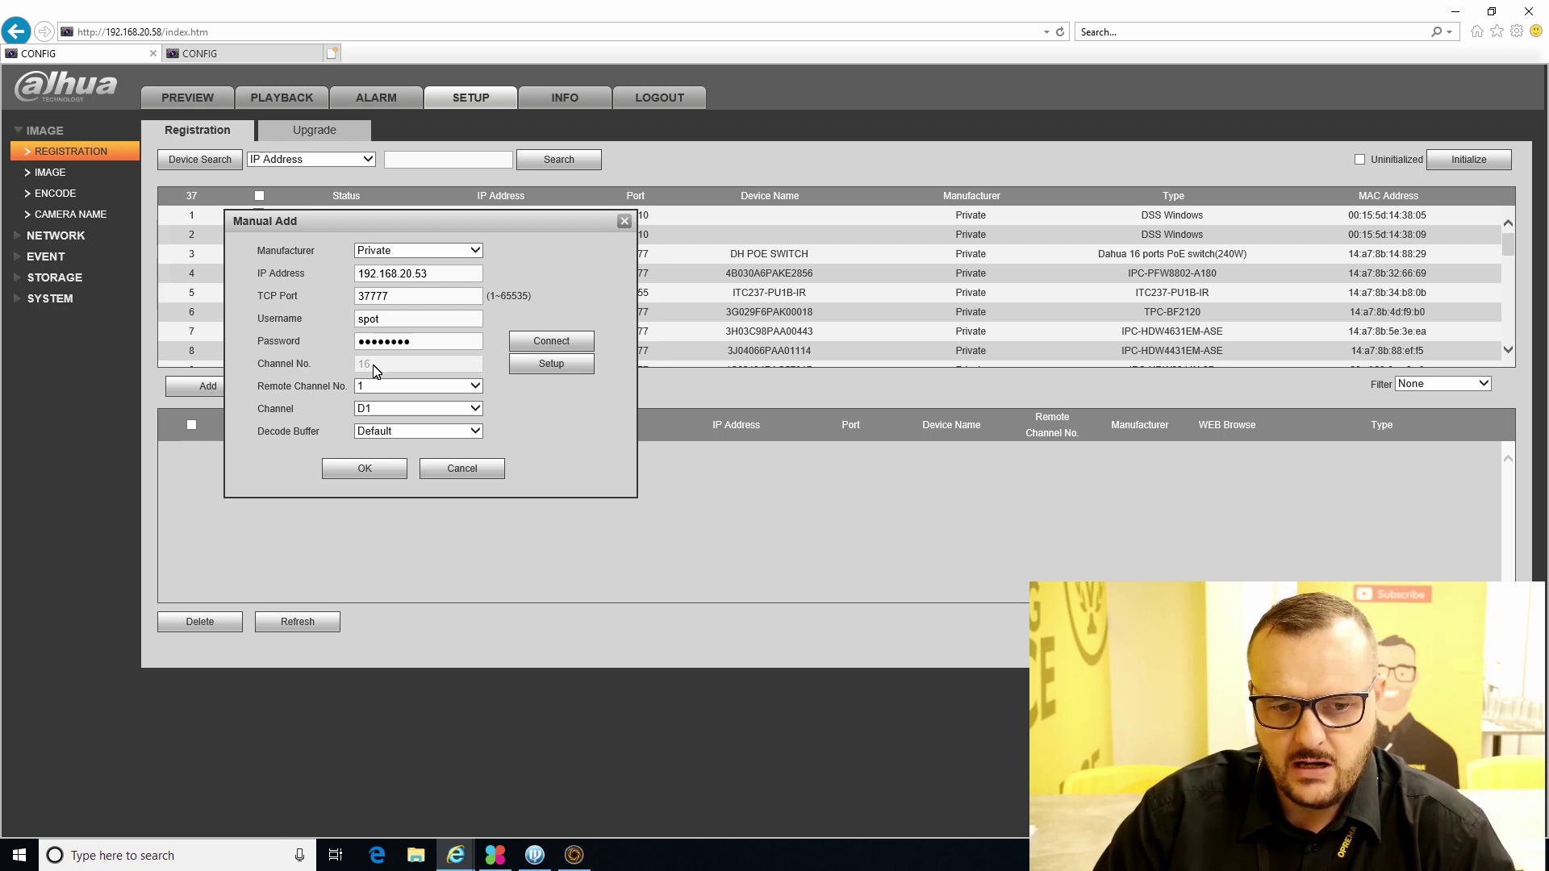
click(414, 388)
click(415, 388)
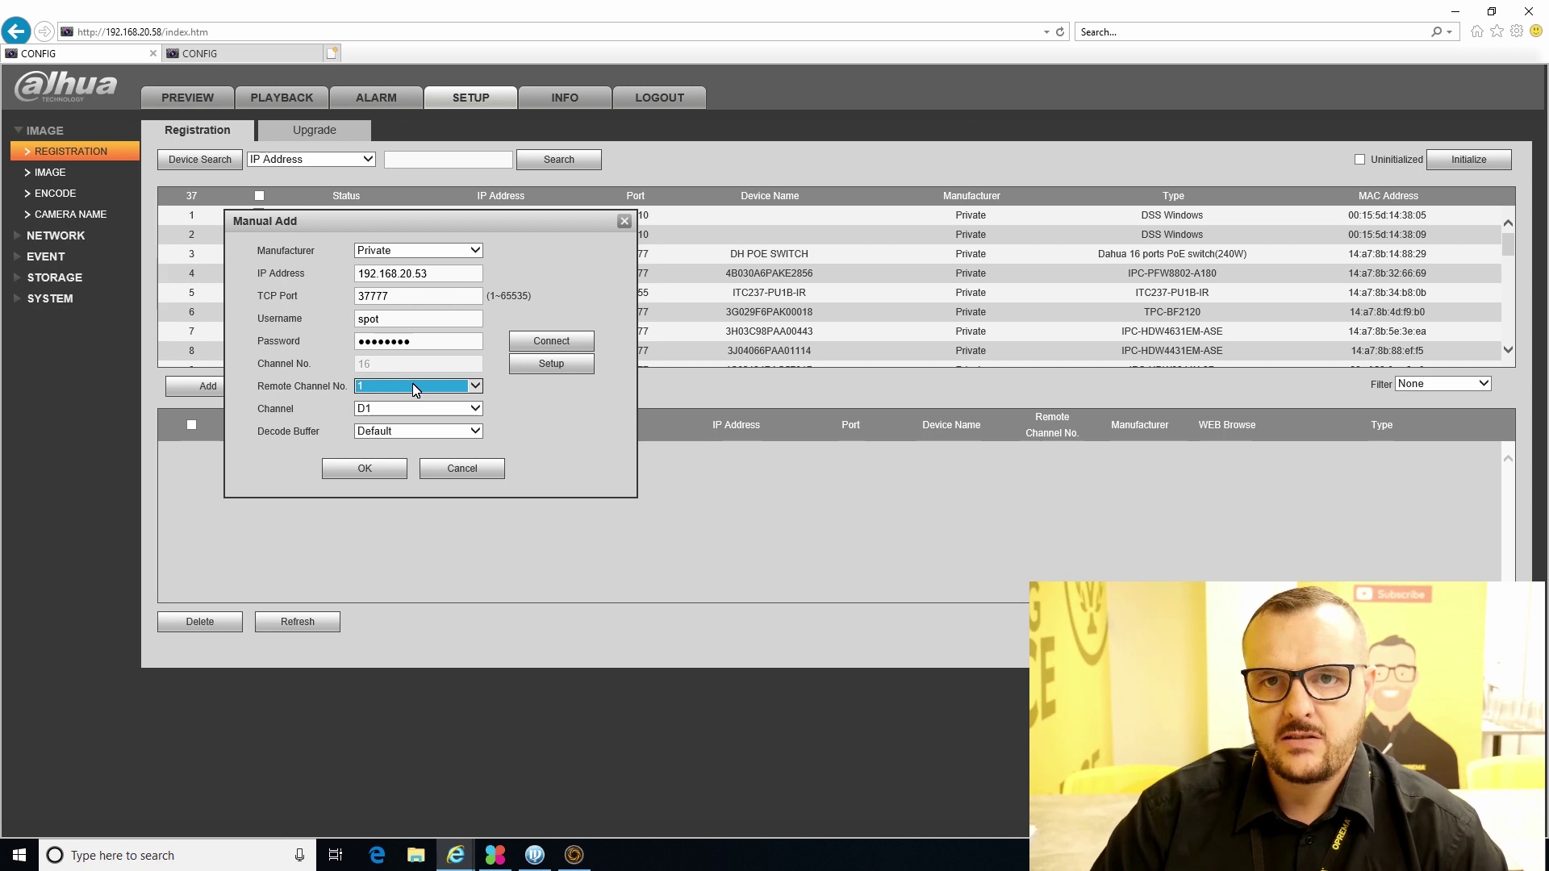
click(367, 468)
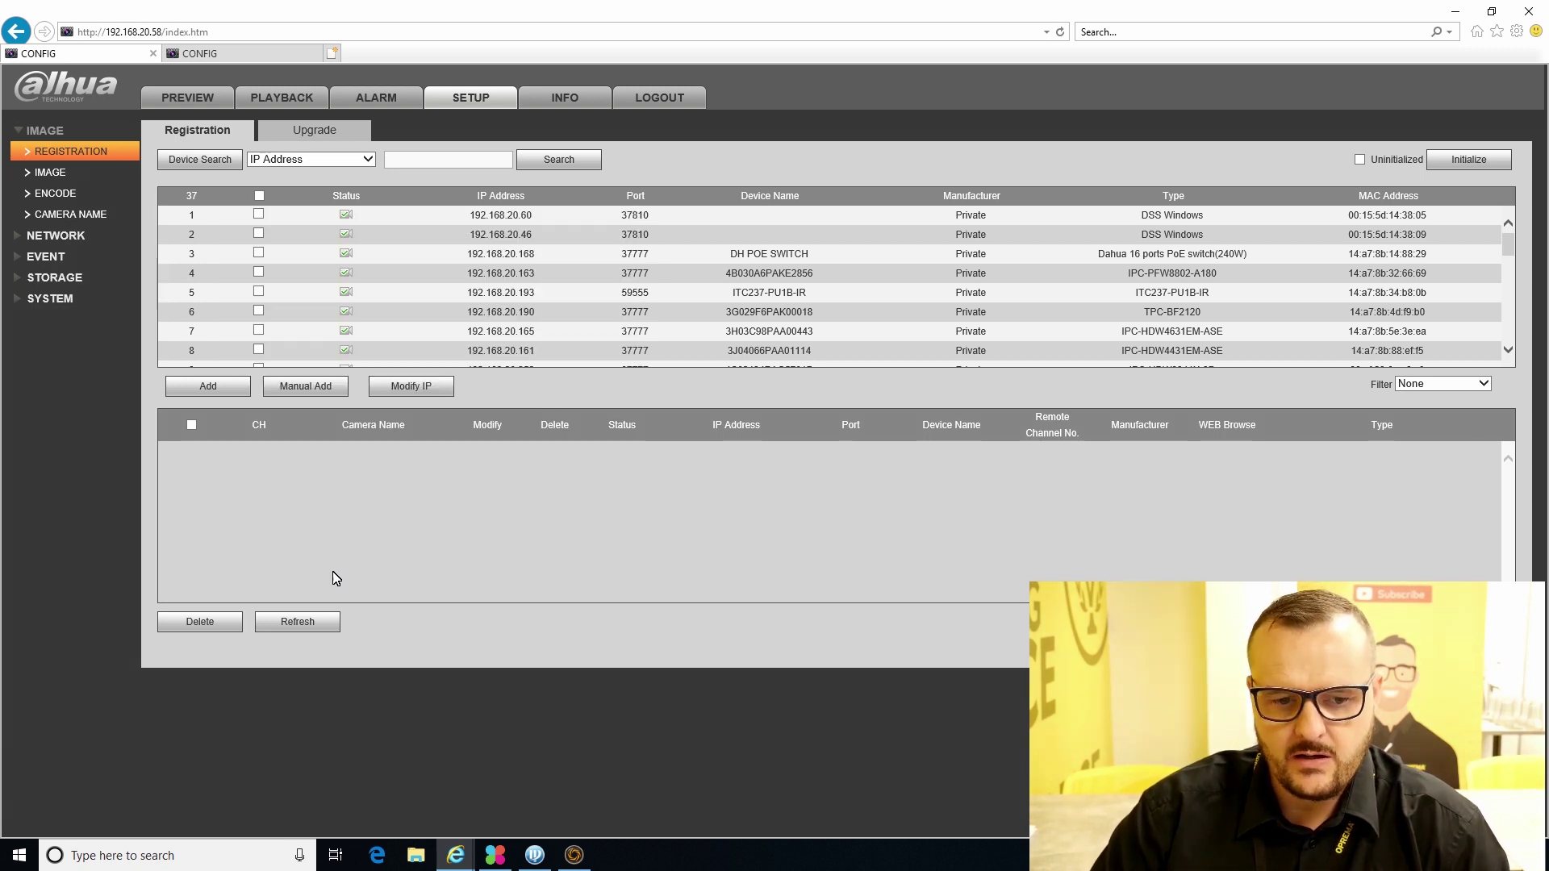
click(300, 624)
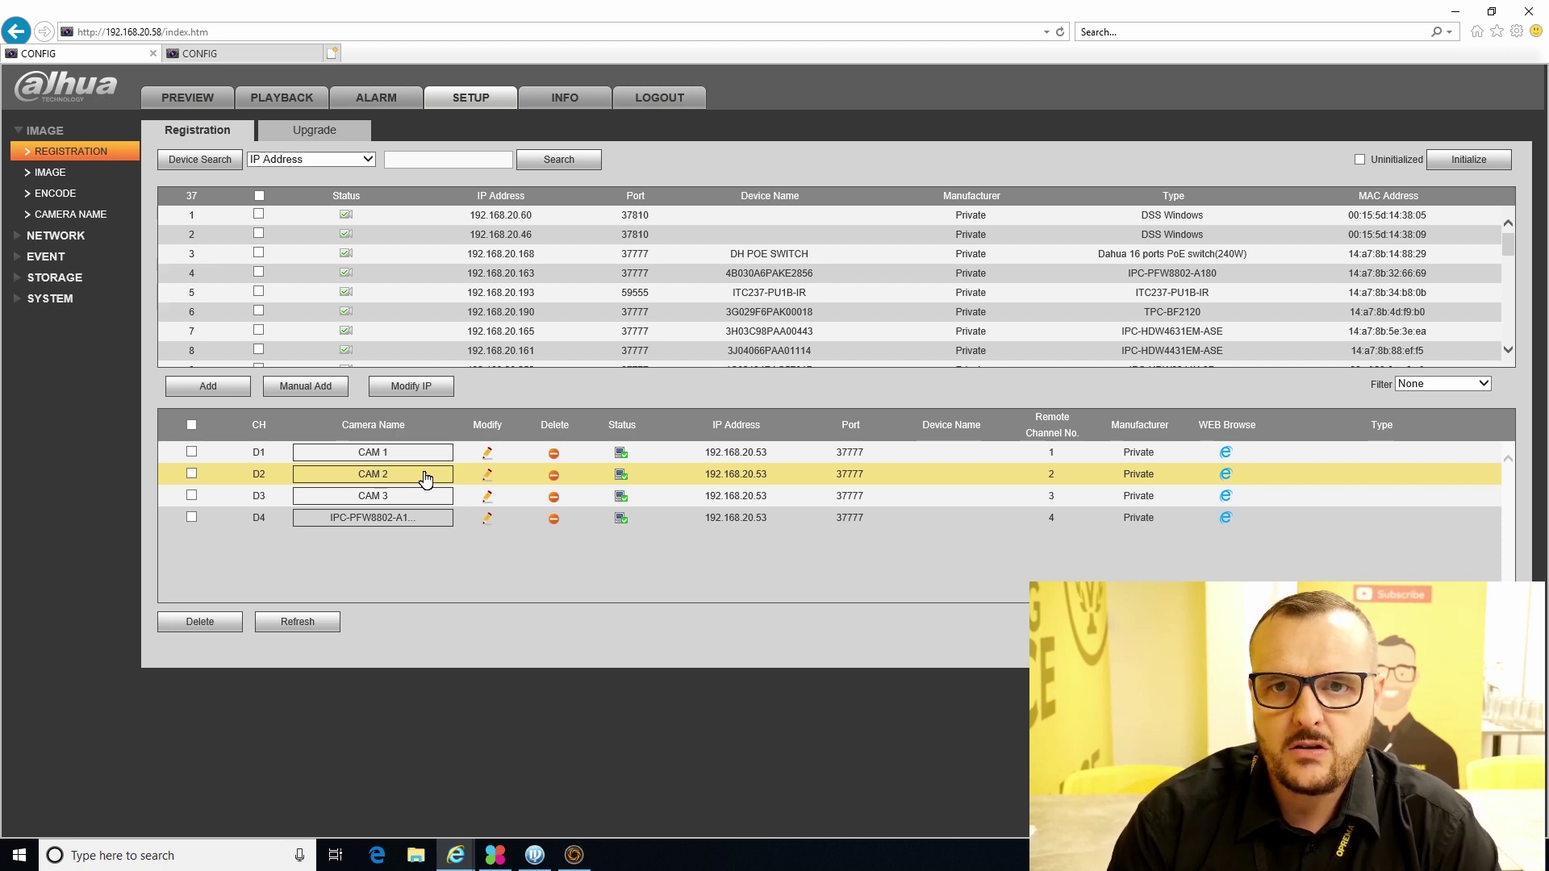
- Play CAM 1 live in the first pane of the preview
click(216, 100)
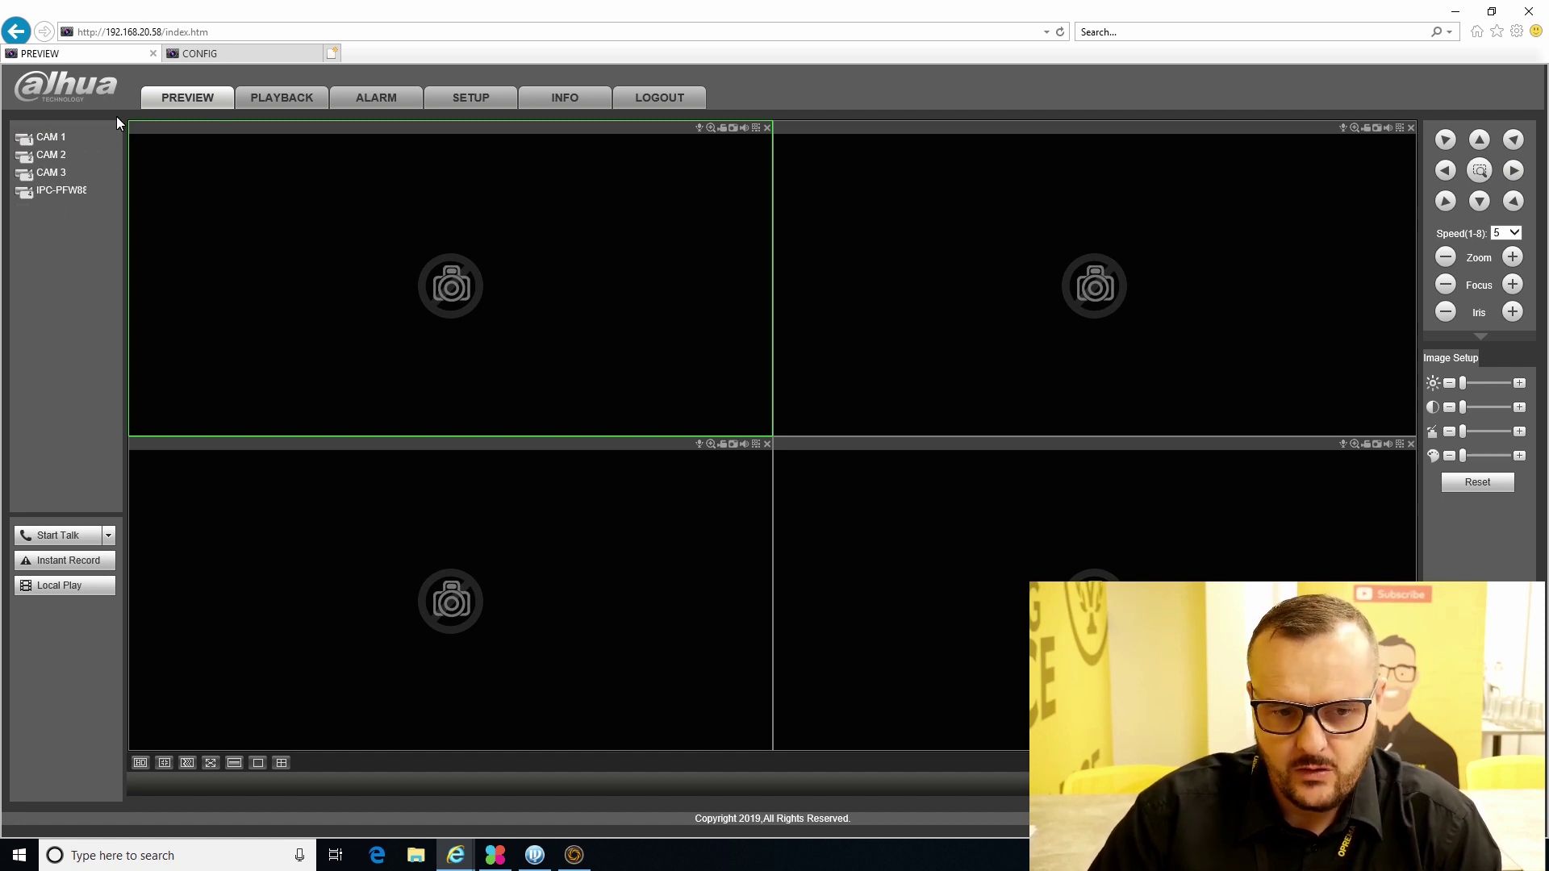
click(53, 142)
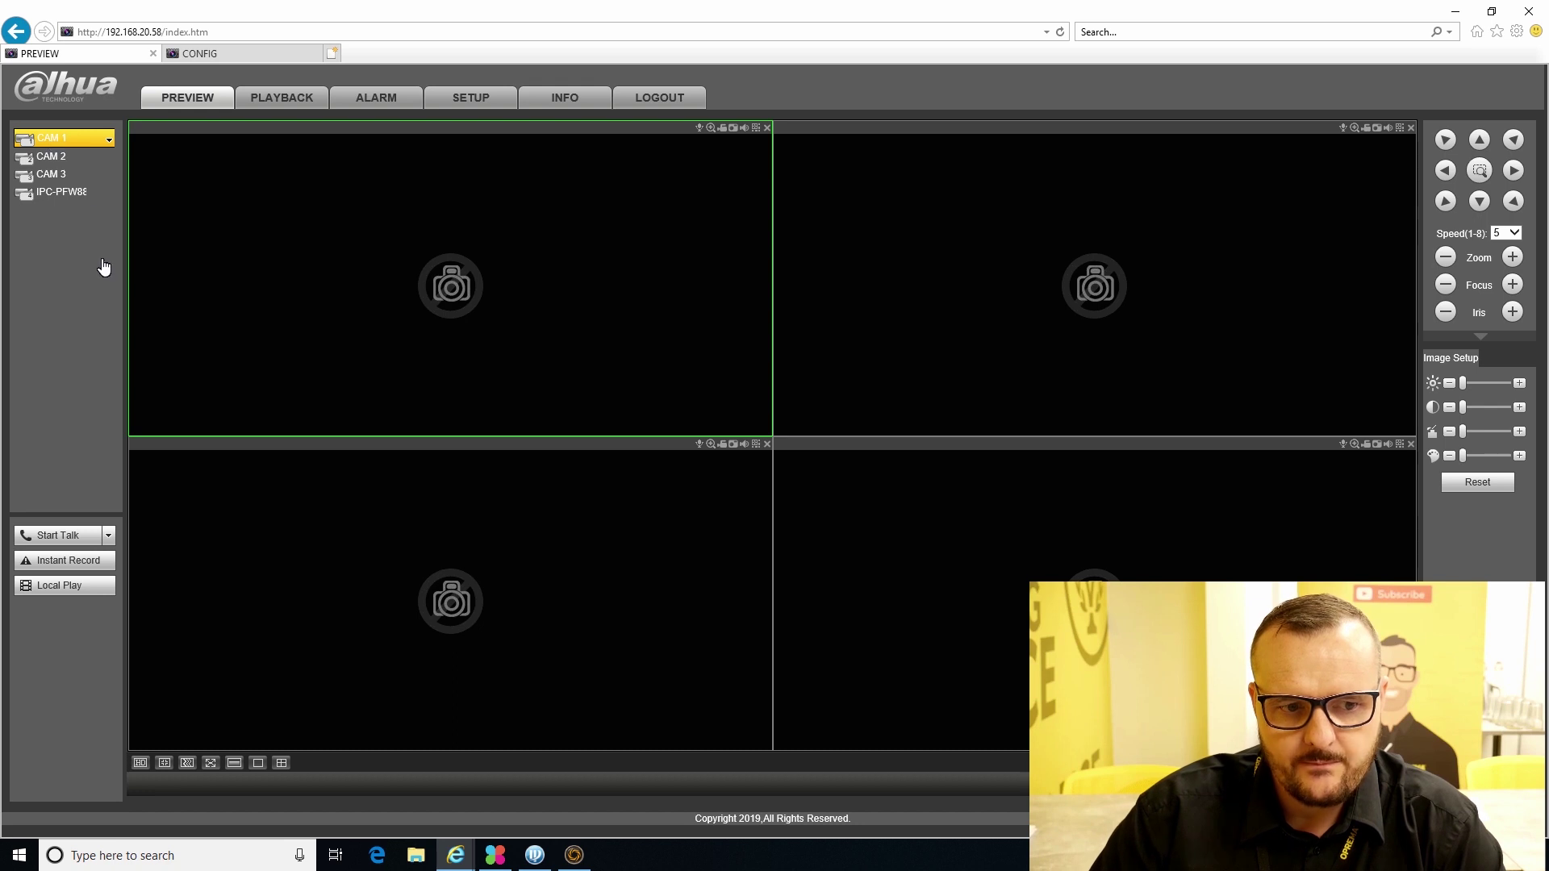
double_click(63, 137)
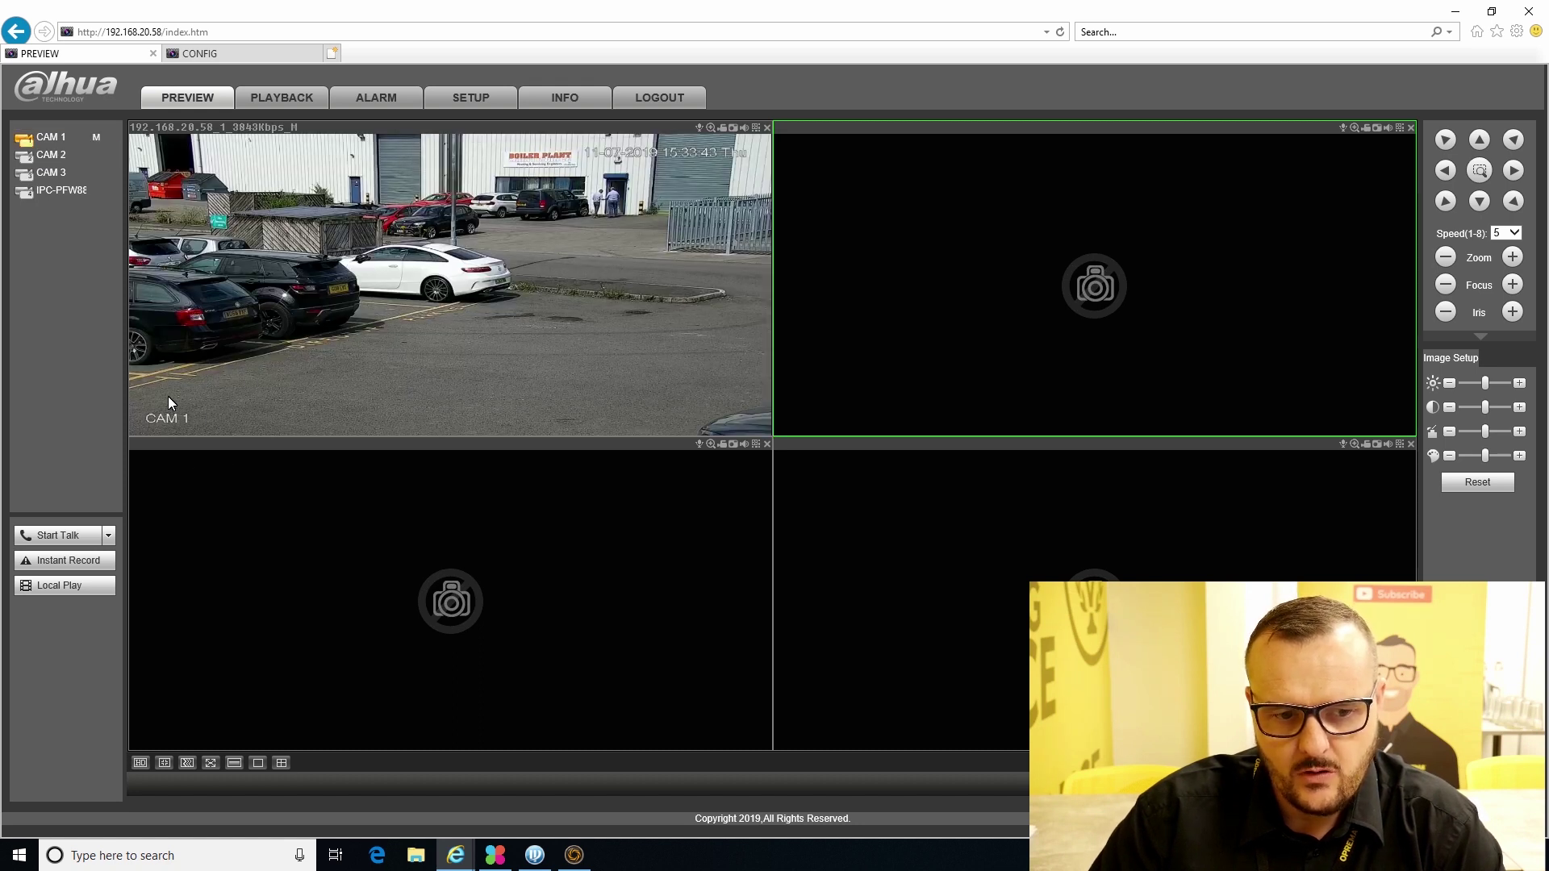
click(484, 98)
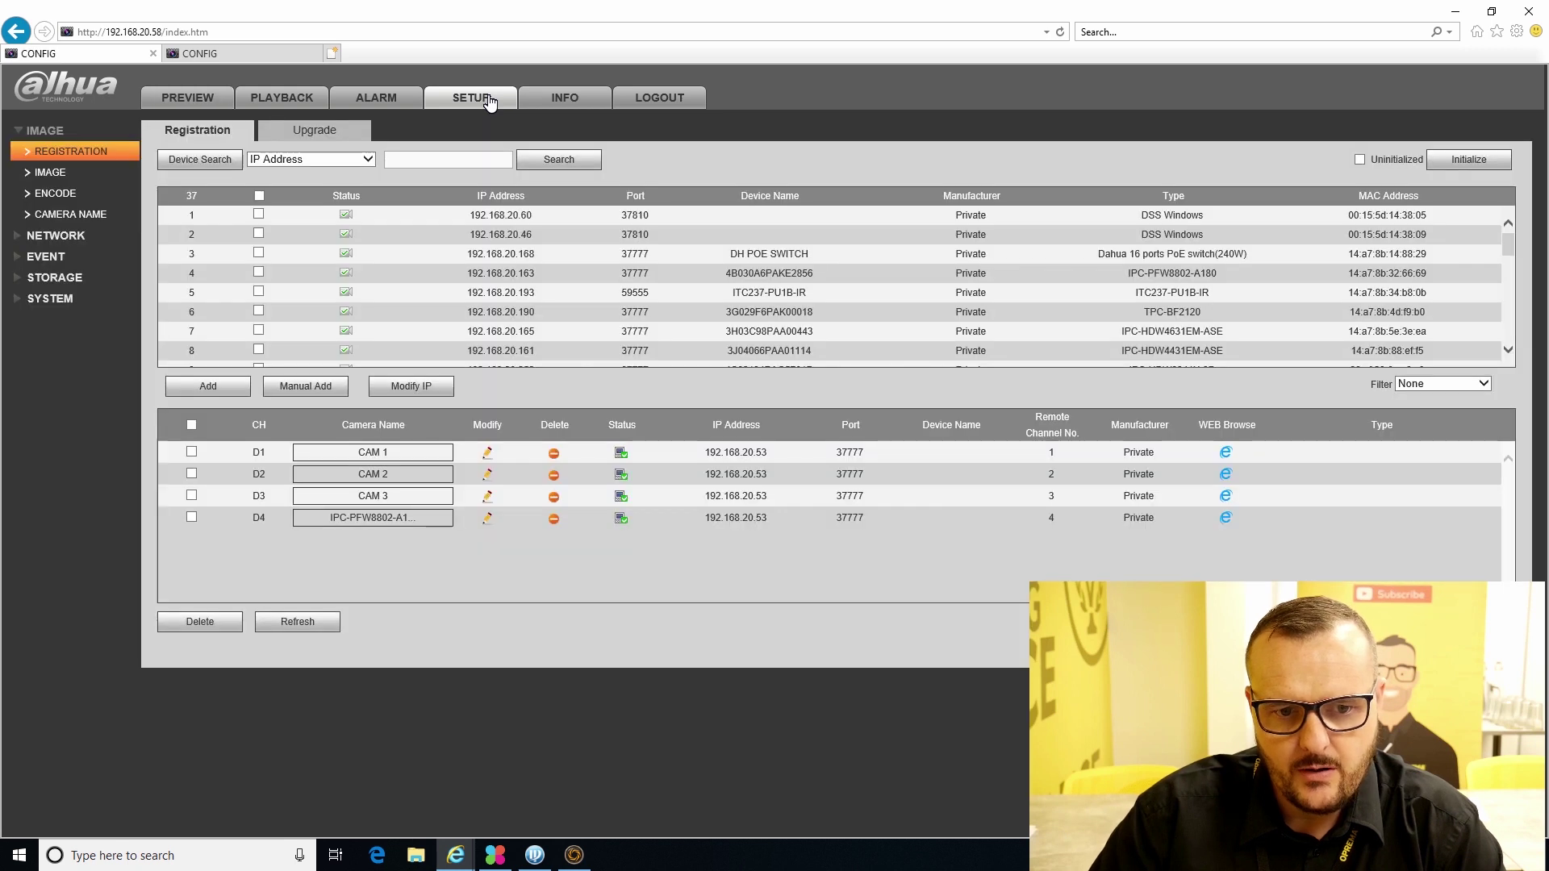
- Delete all four registered channels from the list
click(553, 453)
click(554, 474)
click(553, 454)
click(555, 453)
- Manually add the recorder at 192.168.20.53 with the spot user's login details
click(330, 387)
click(457, 274)
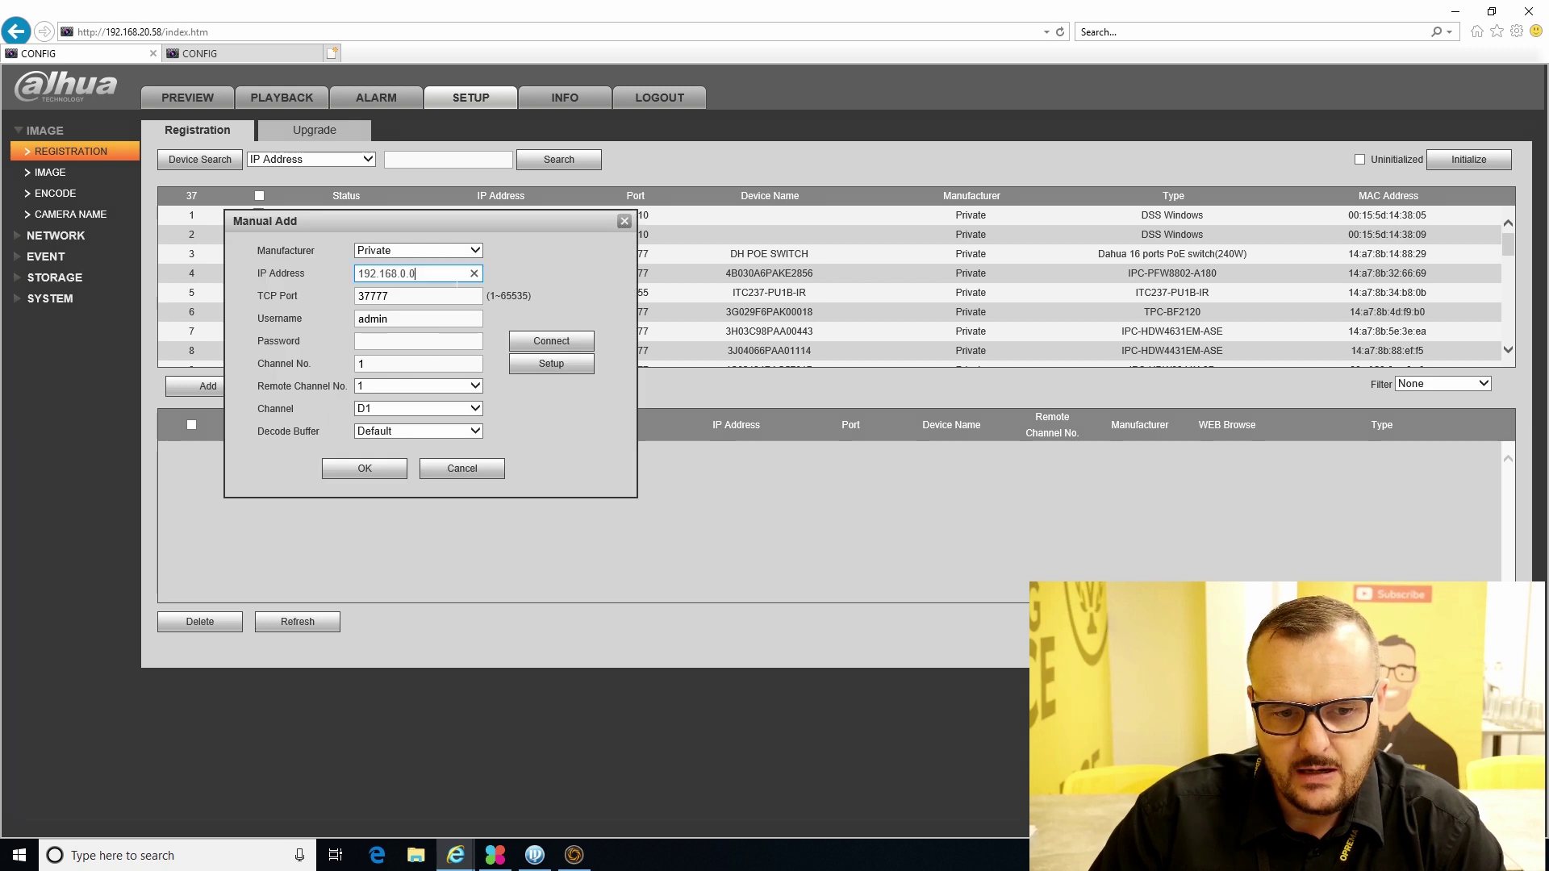
key(BackSpace)
key(BackSpace)
key(BackSpace)
text(20.53)
key(Tab)
key(Tab)
text(spo)
key(Tab)
text(admin)
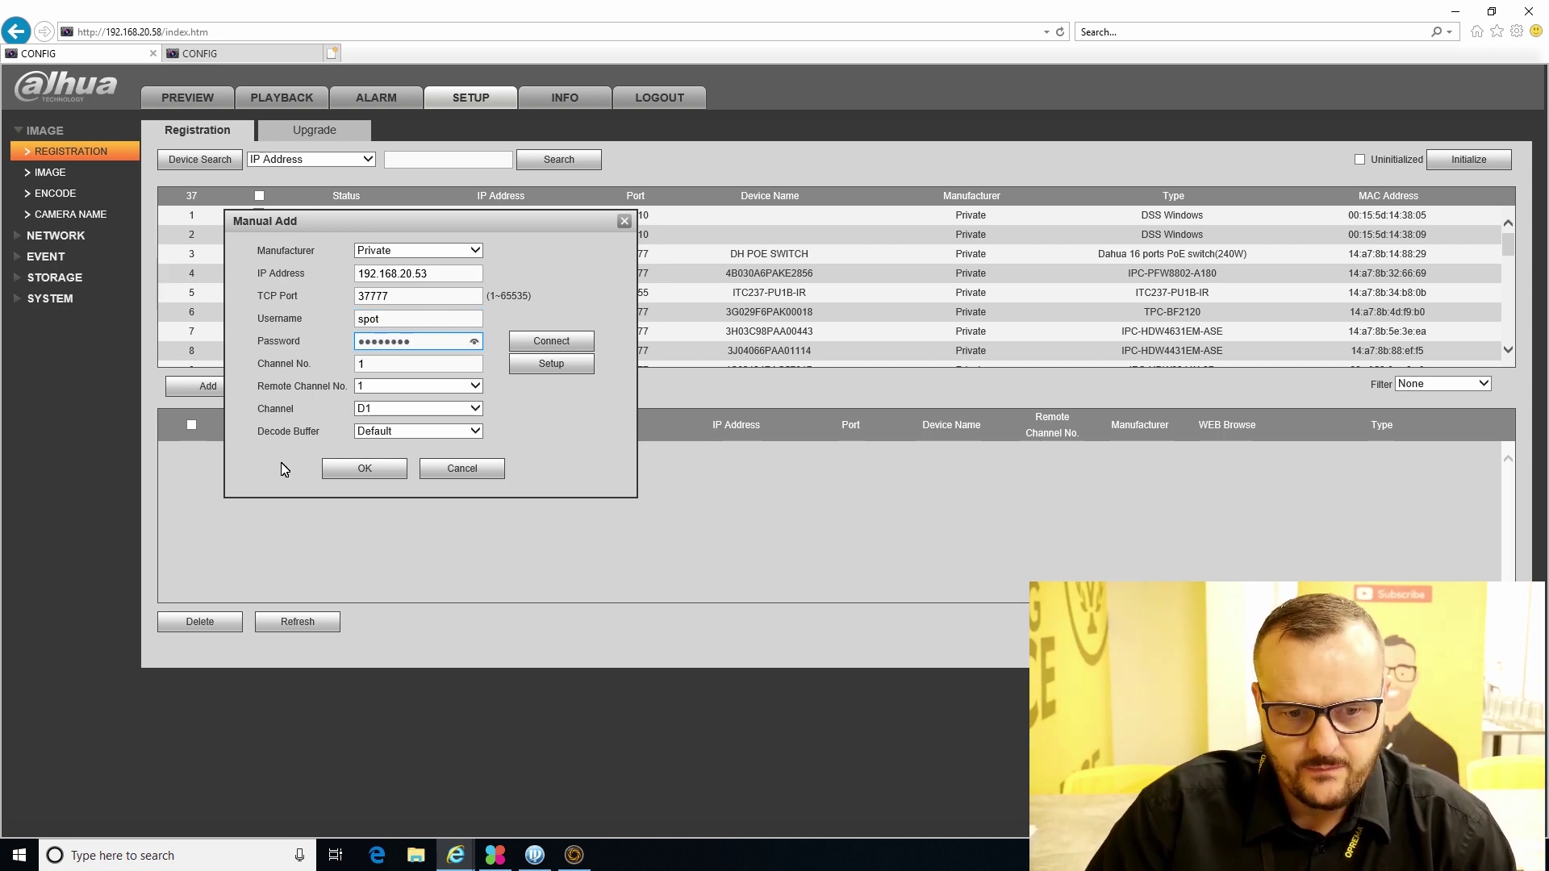
- Bring in only remote channel 1, confirm, and refresh until CAM 1 shows online
click(531, 367)
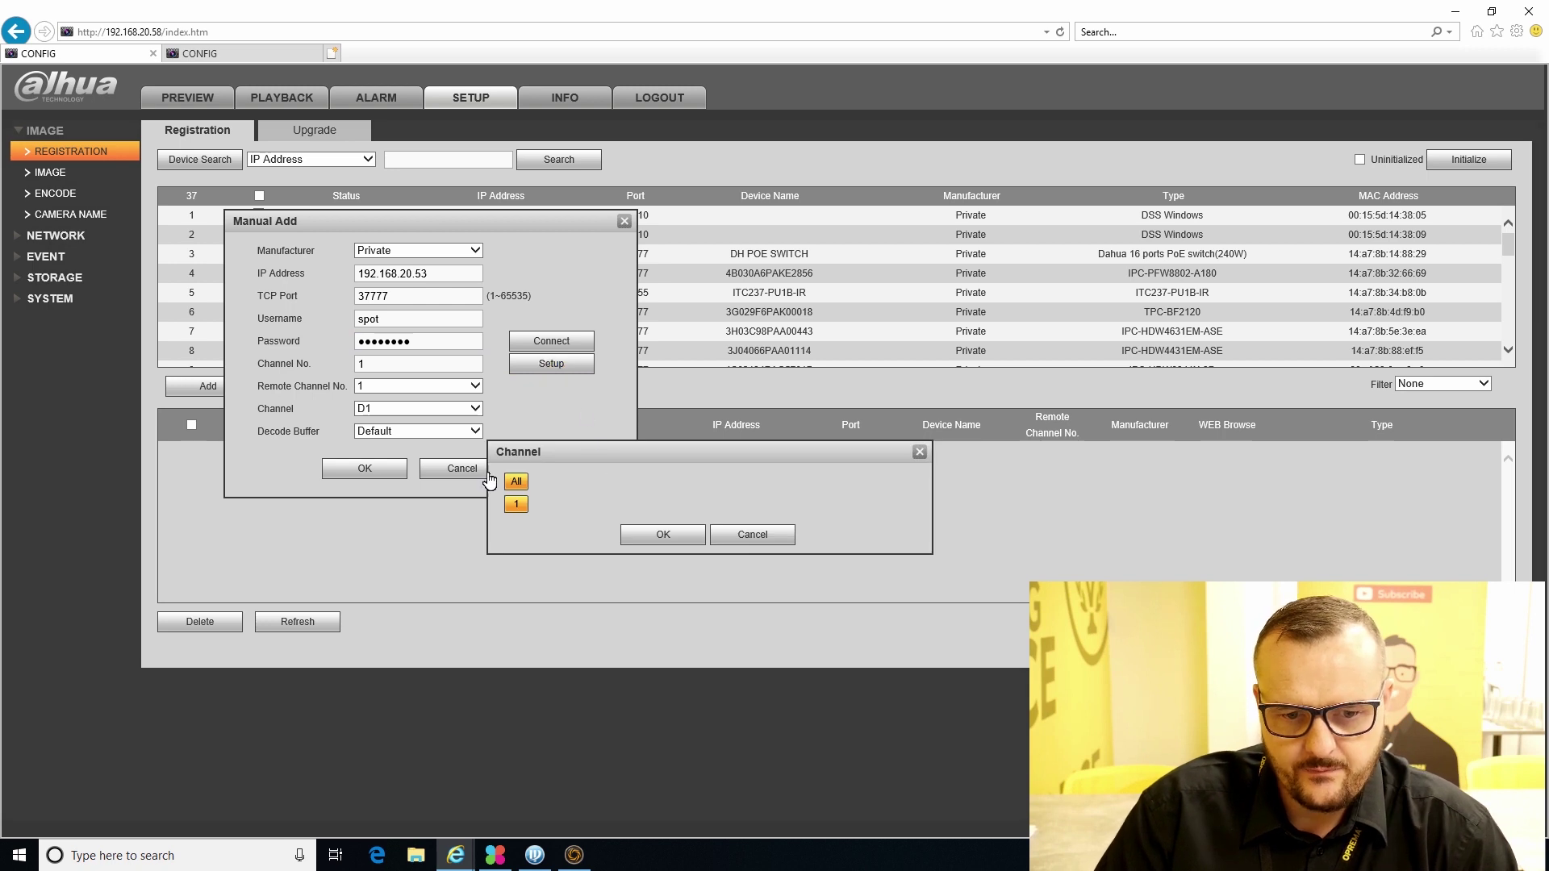
click(650, 539)
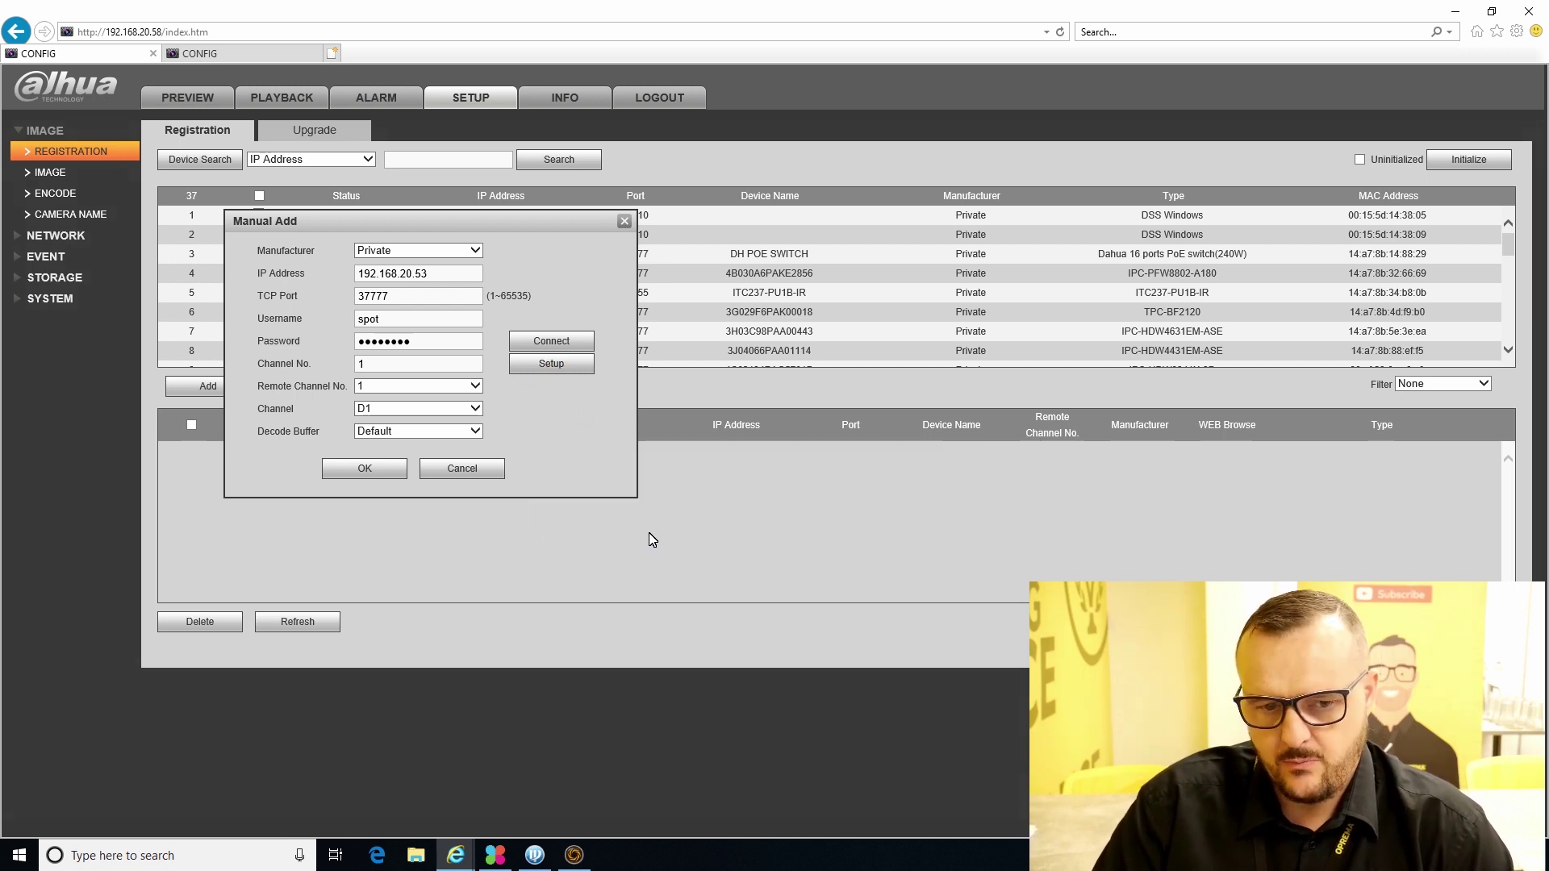
click(388, 475)
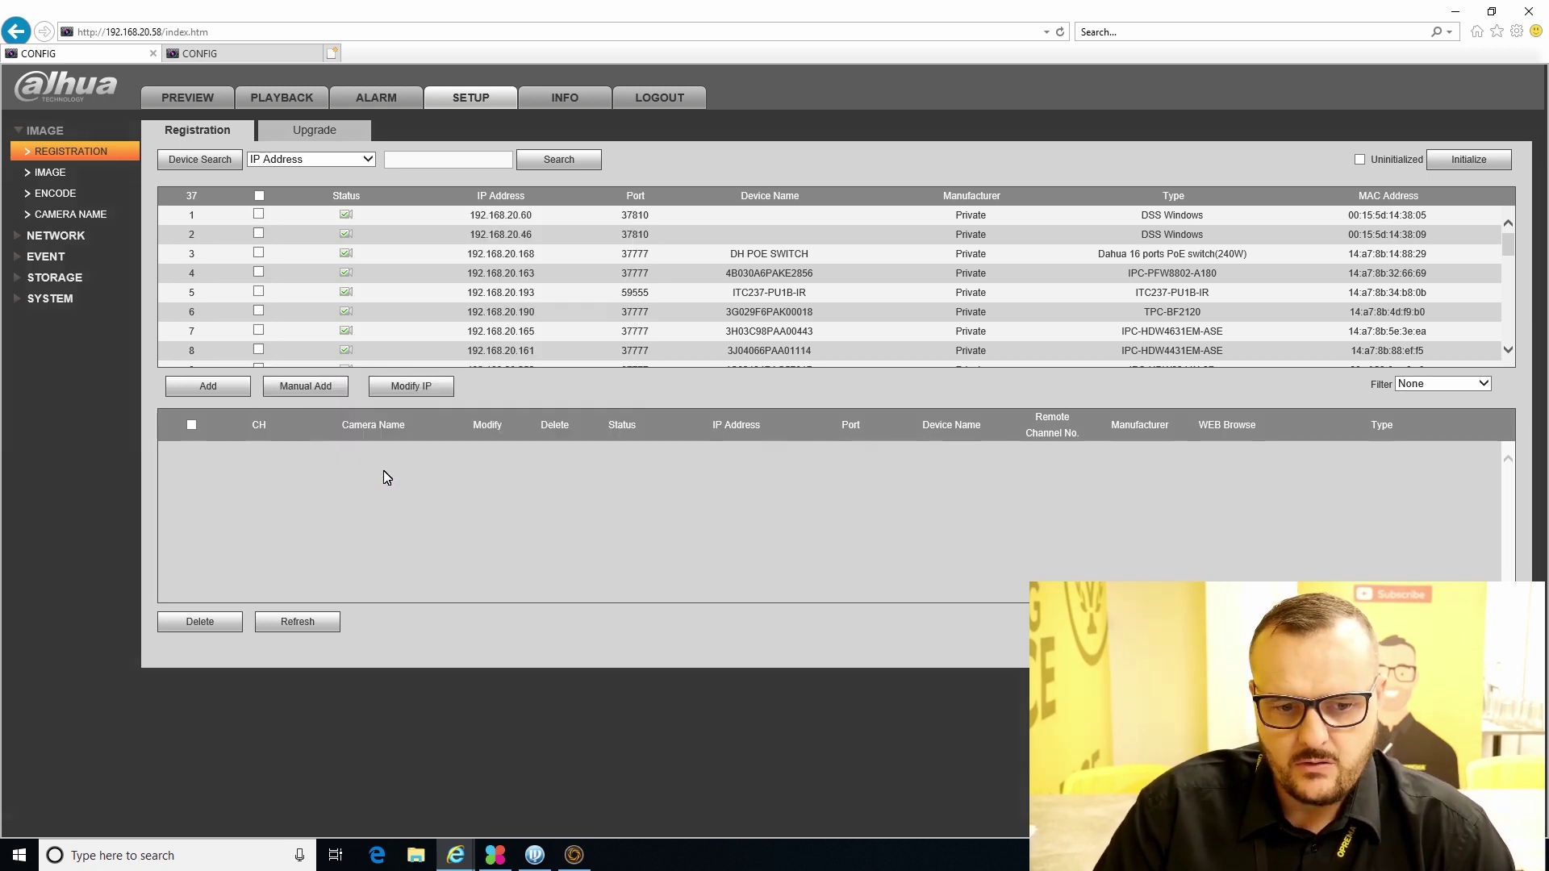
click(300, 628)
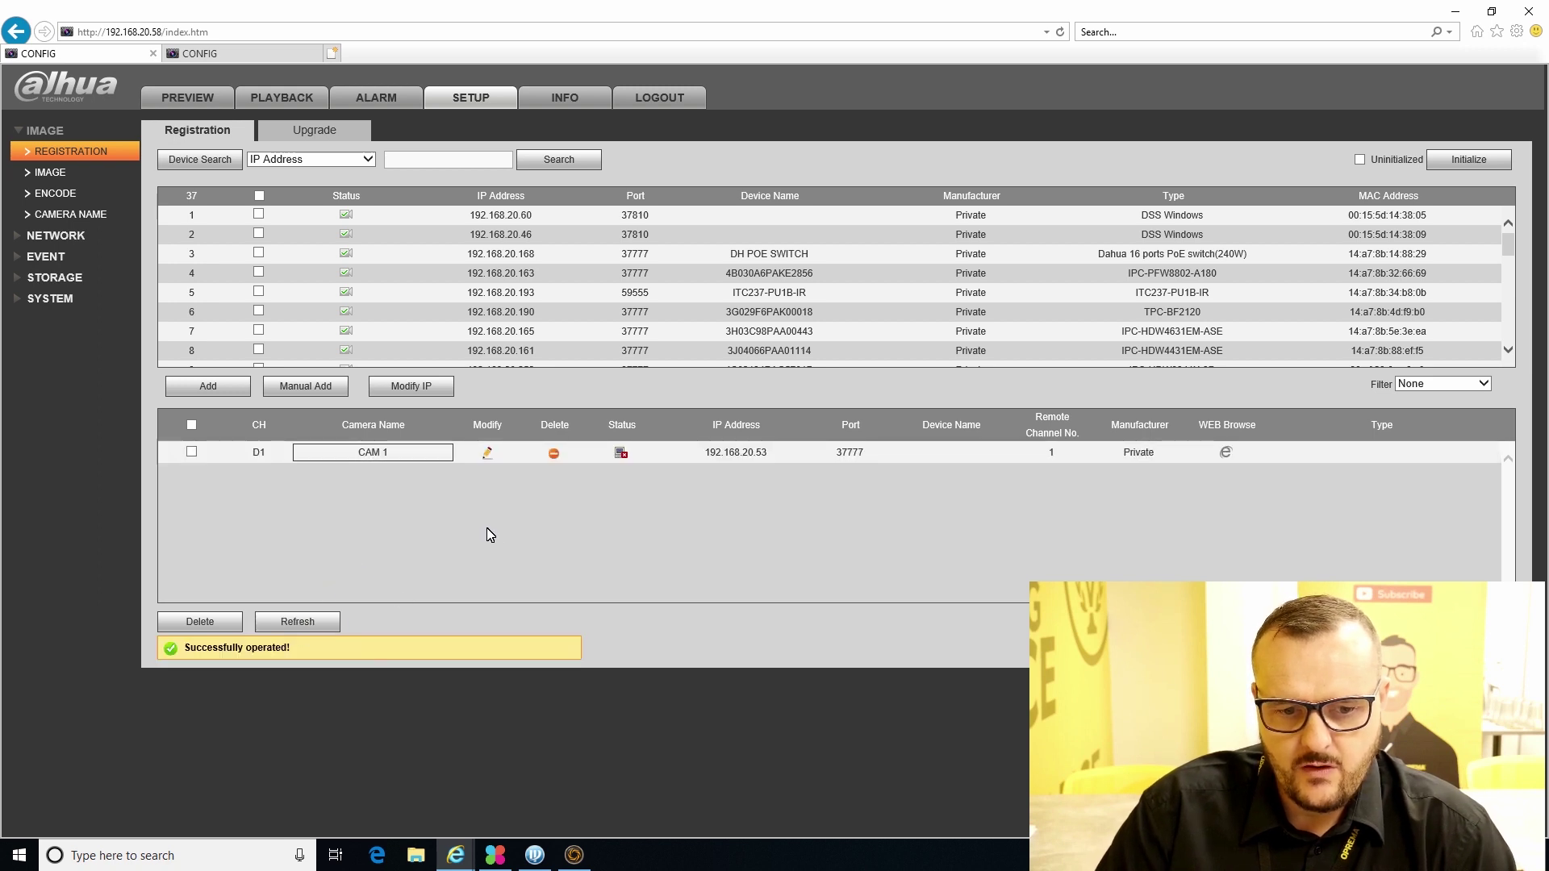
click(329, 625)
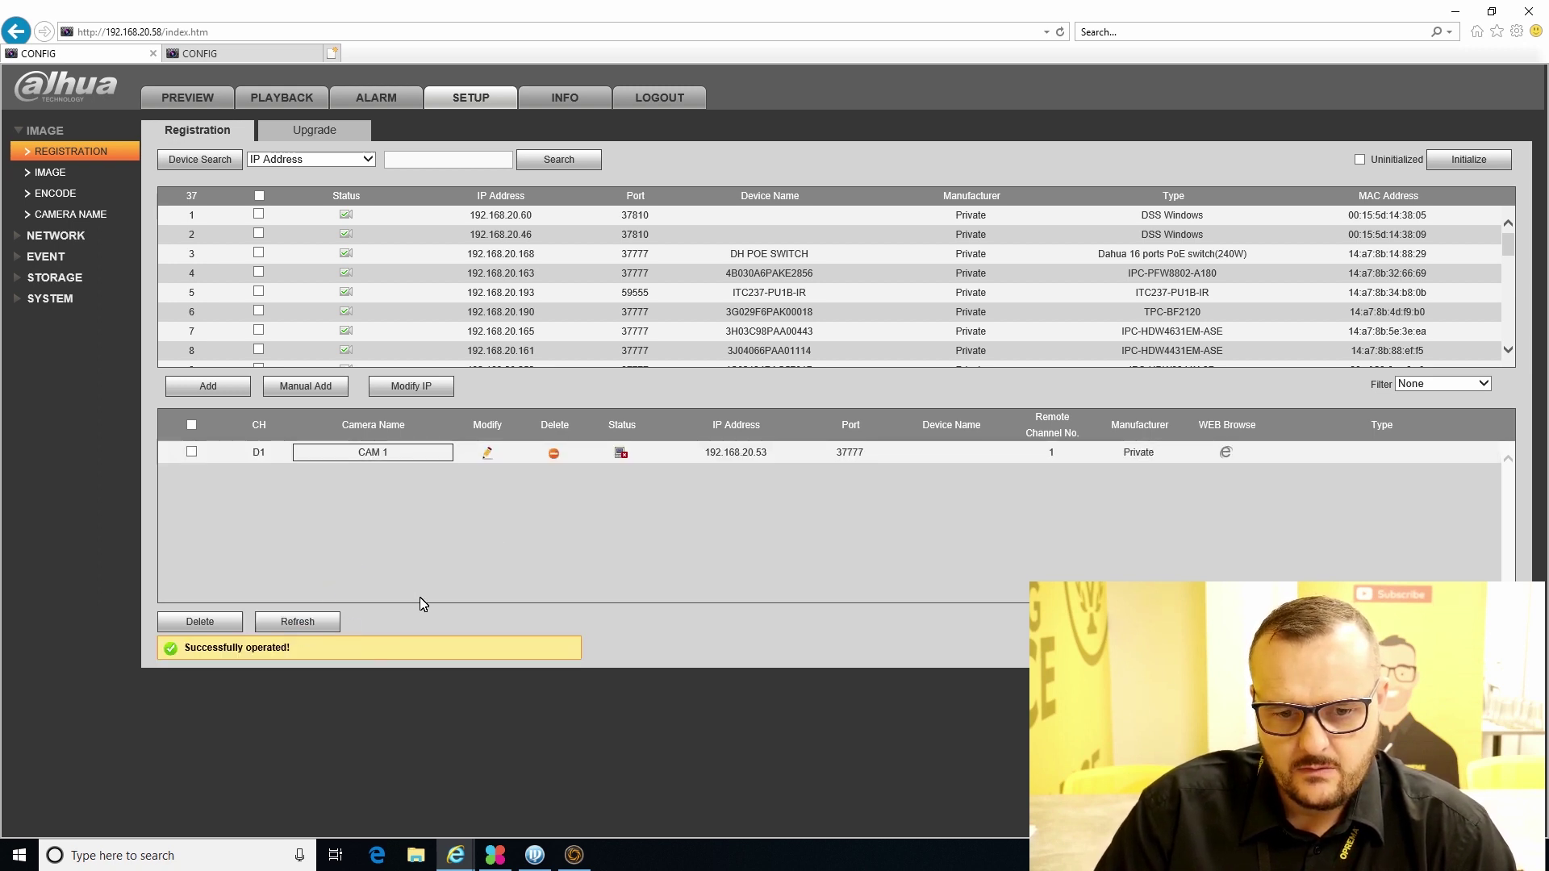
click(313, 624)
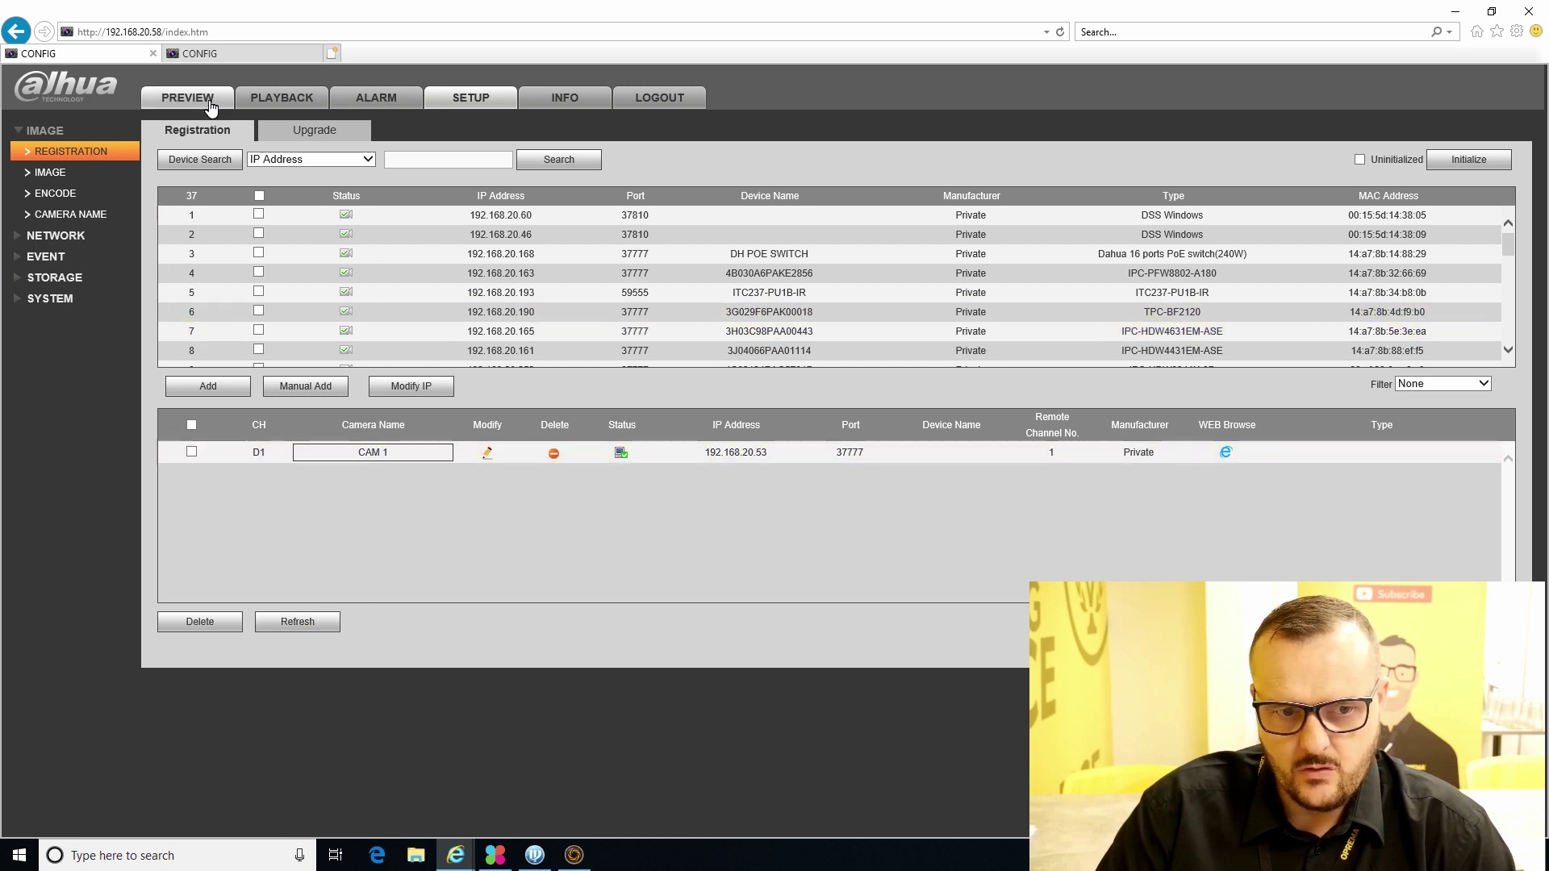
click(208, 102)
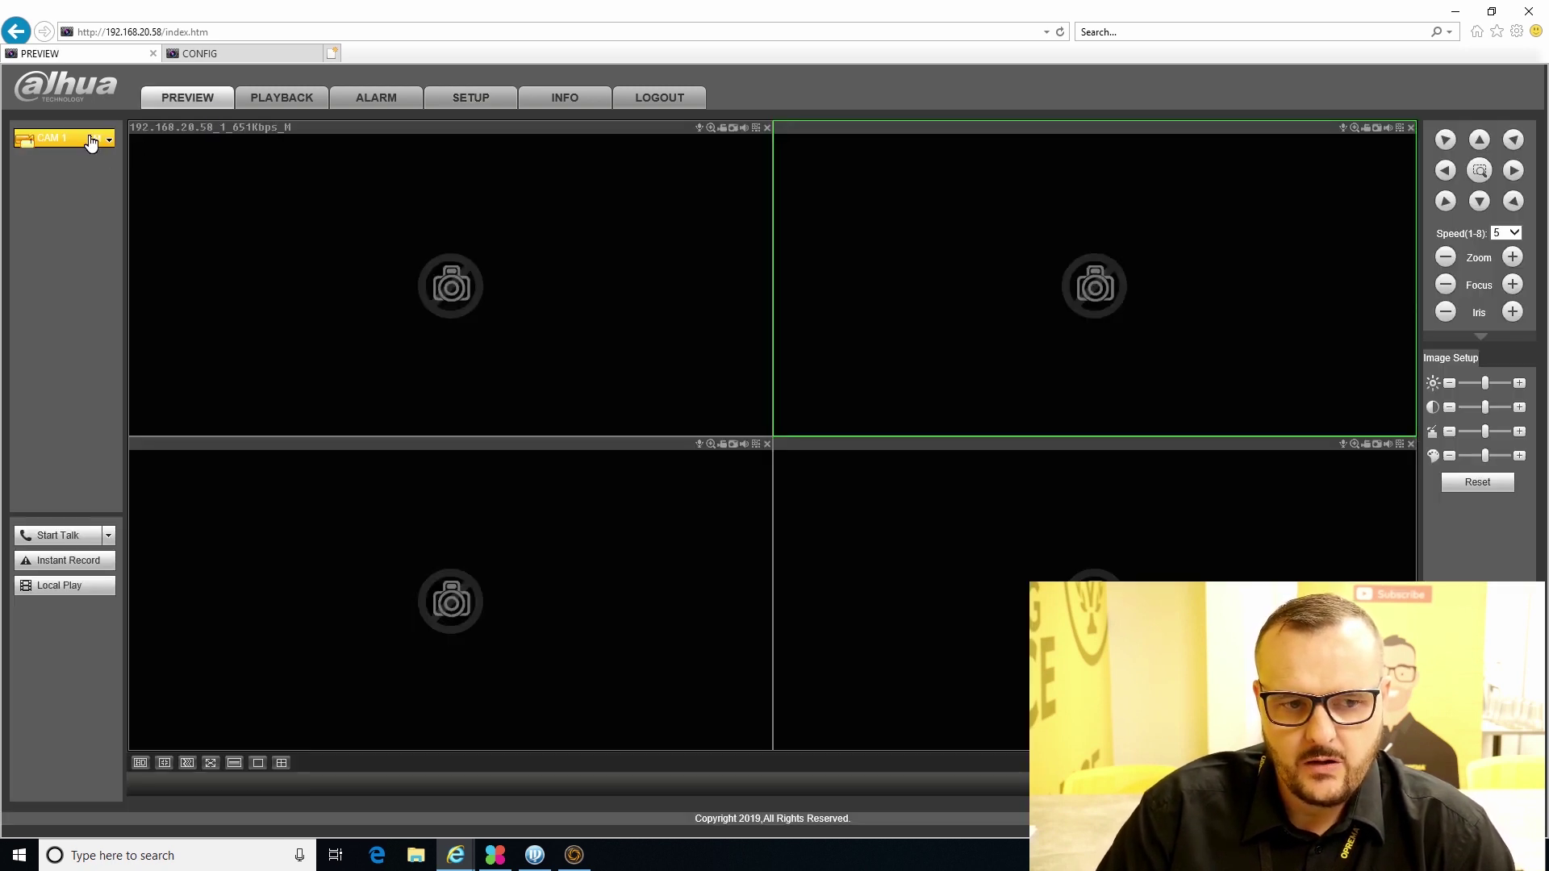
click(300, 268)
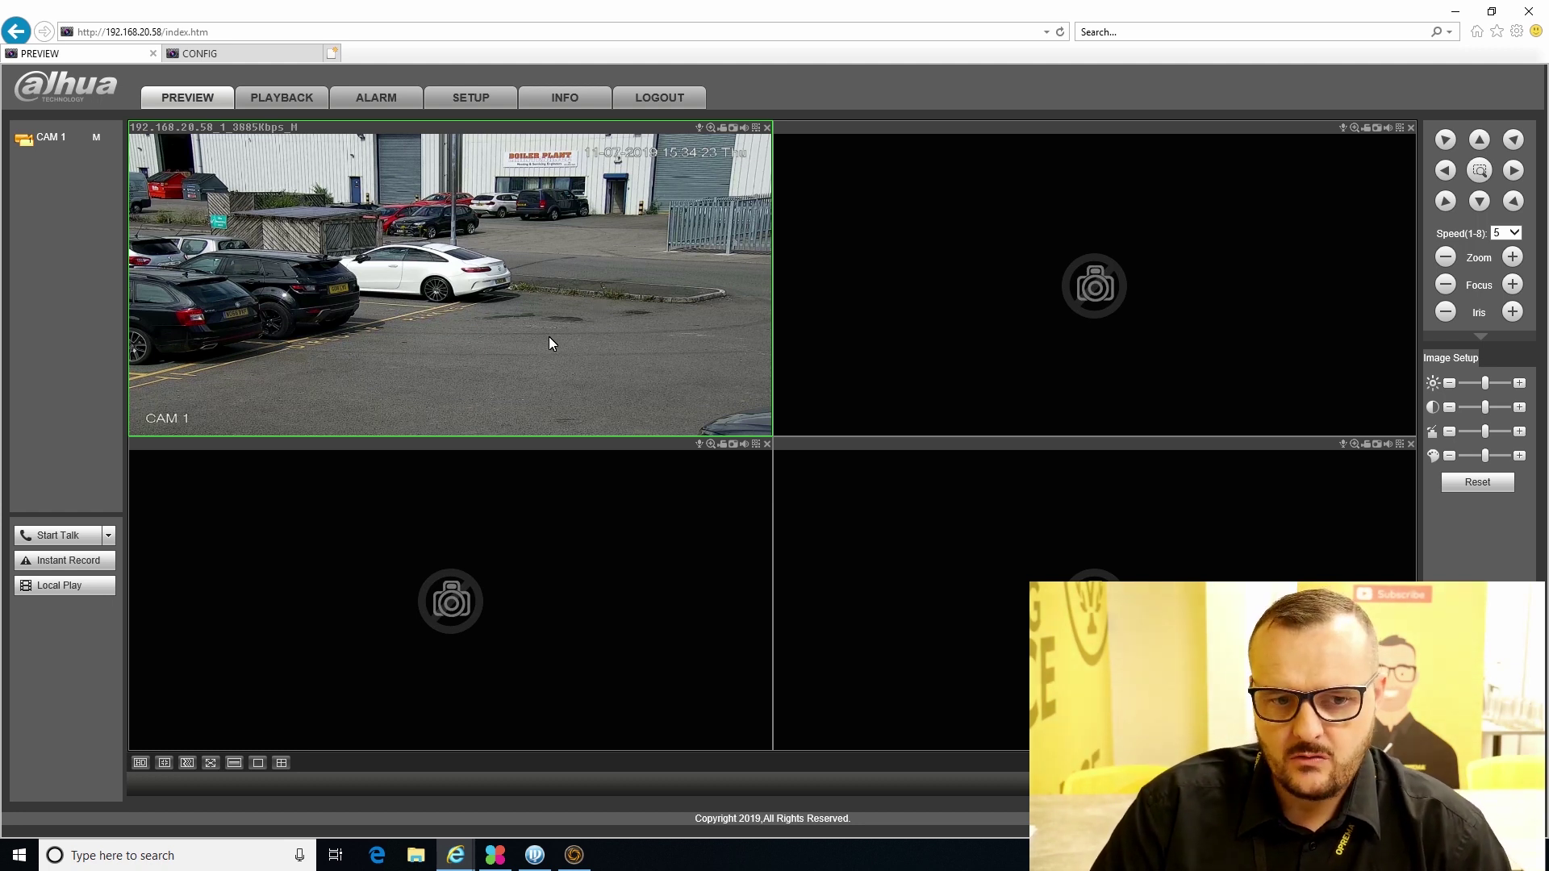
click(470, 107)
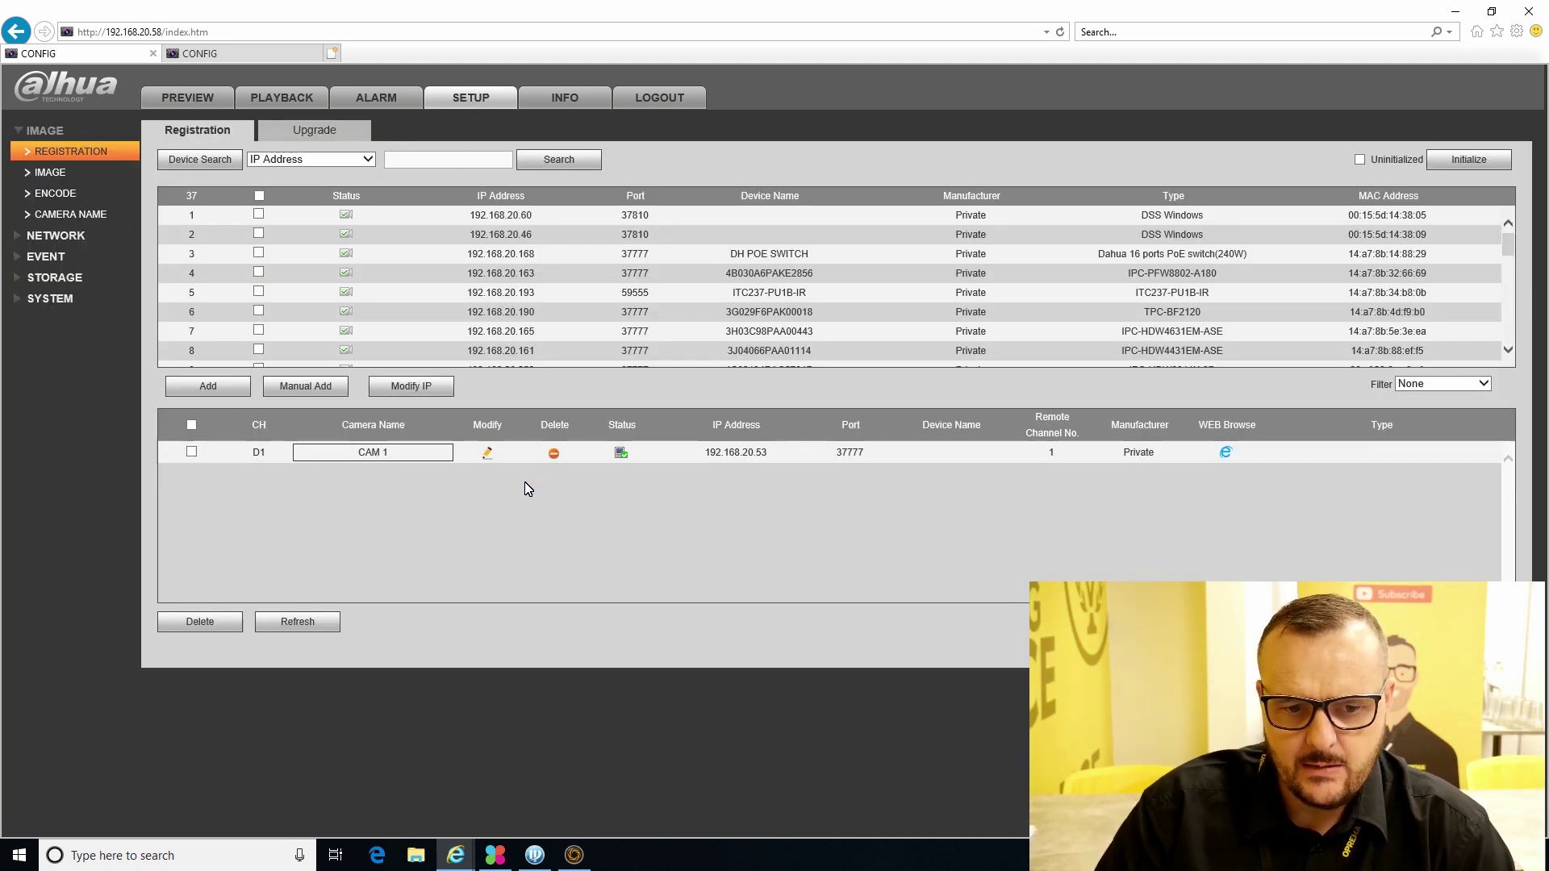
- Modify channel D1 to use remote channel 2 from 192.168.20.53, then refresh
click(487, 453)
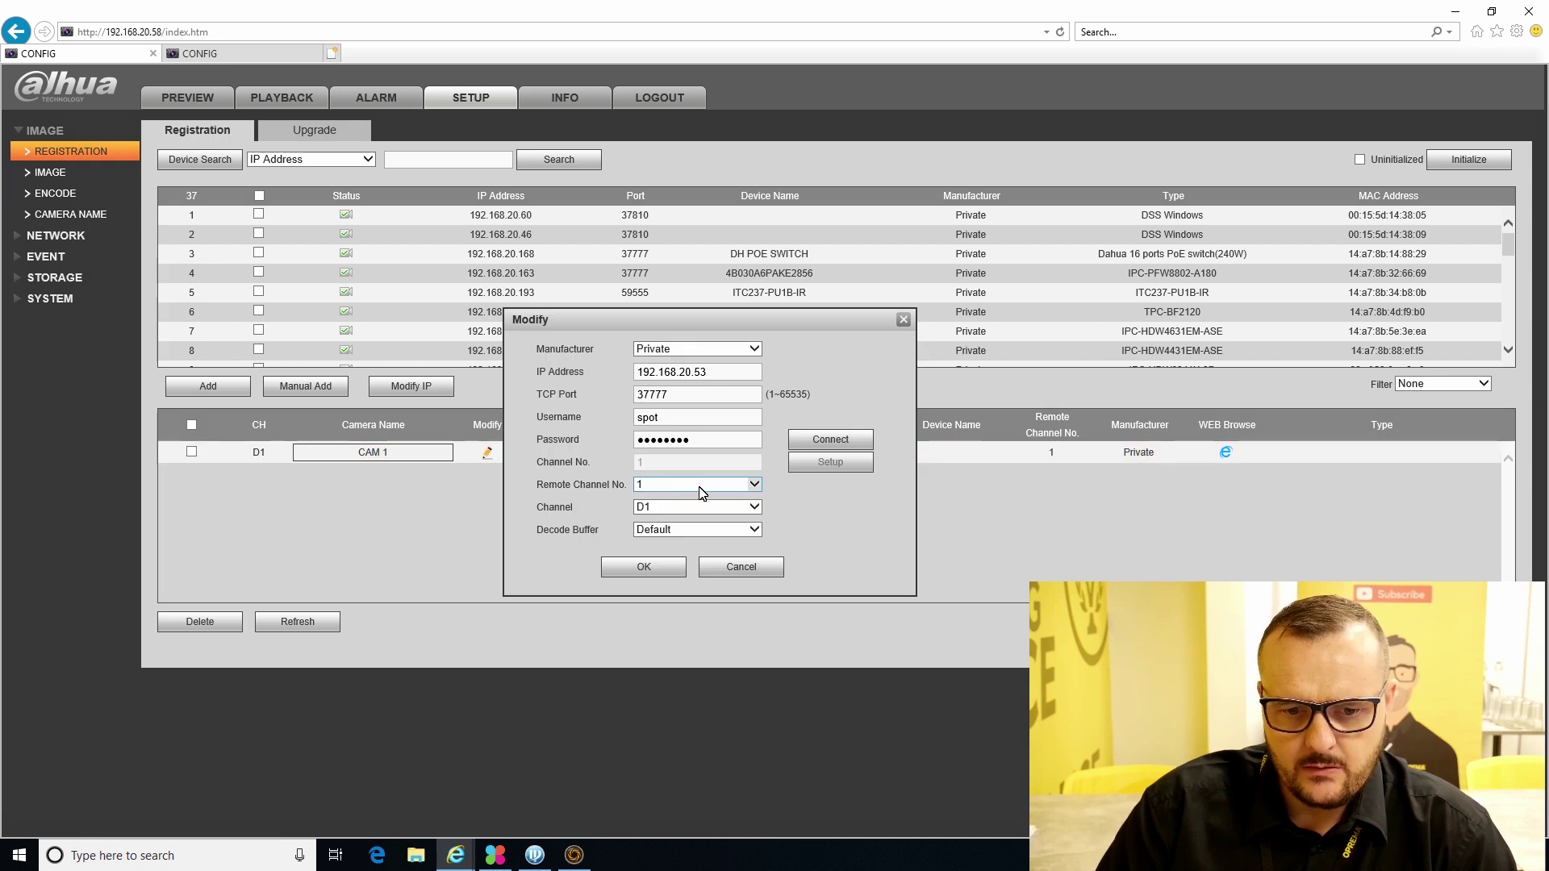
click(816, 446)
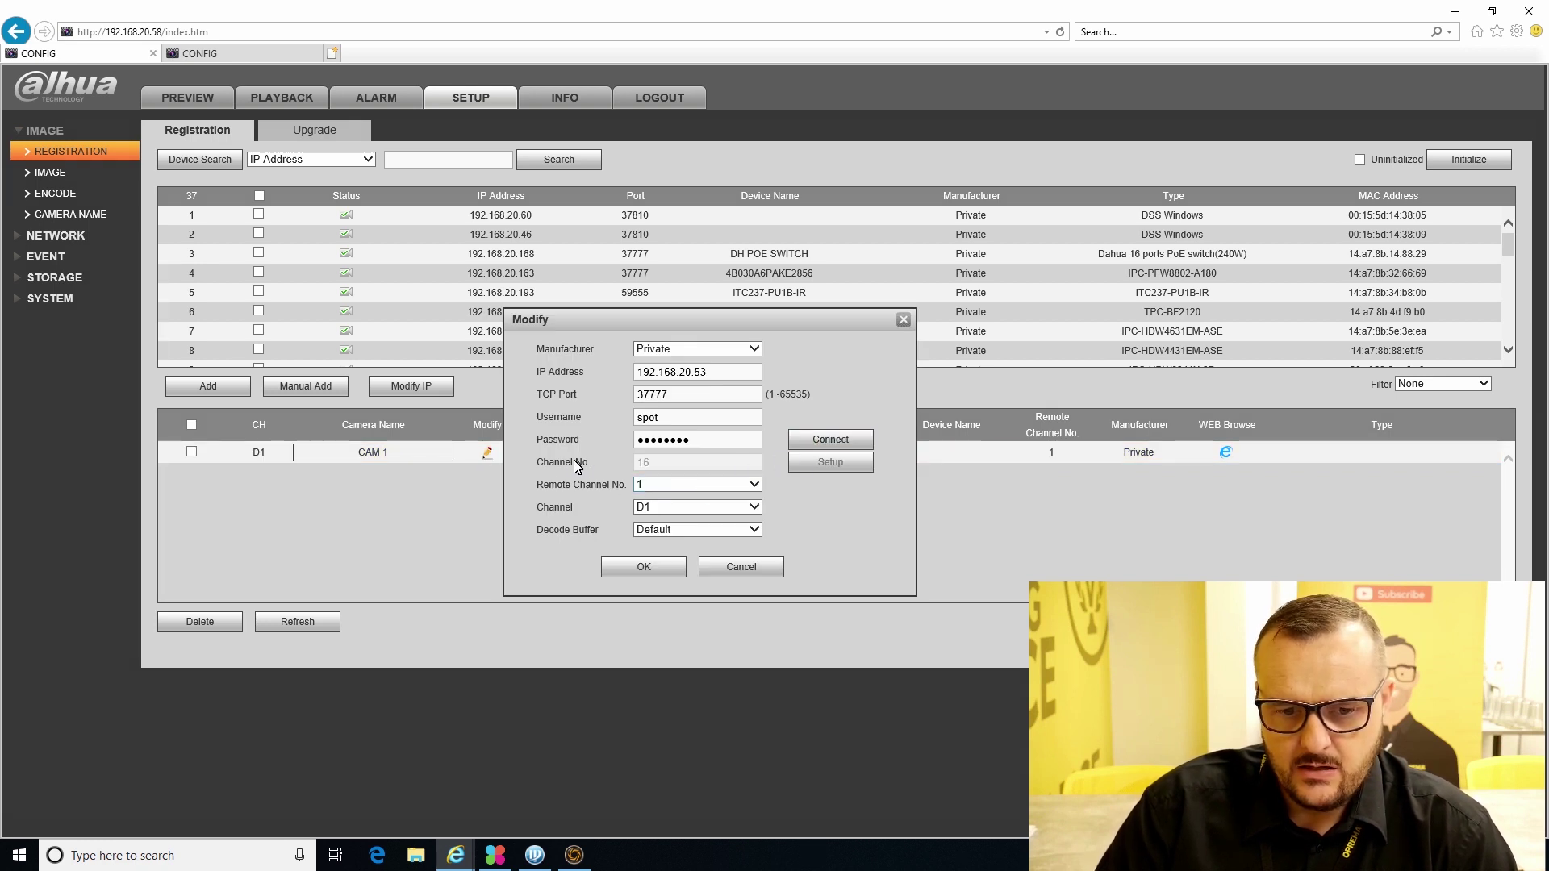
click(706, 486)
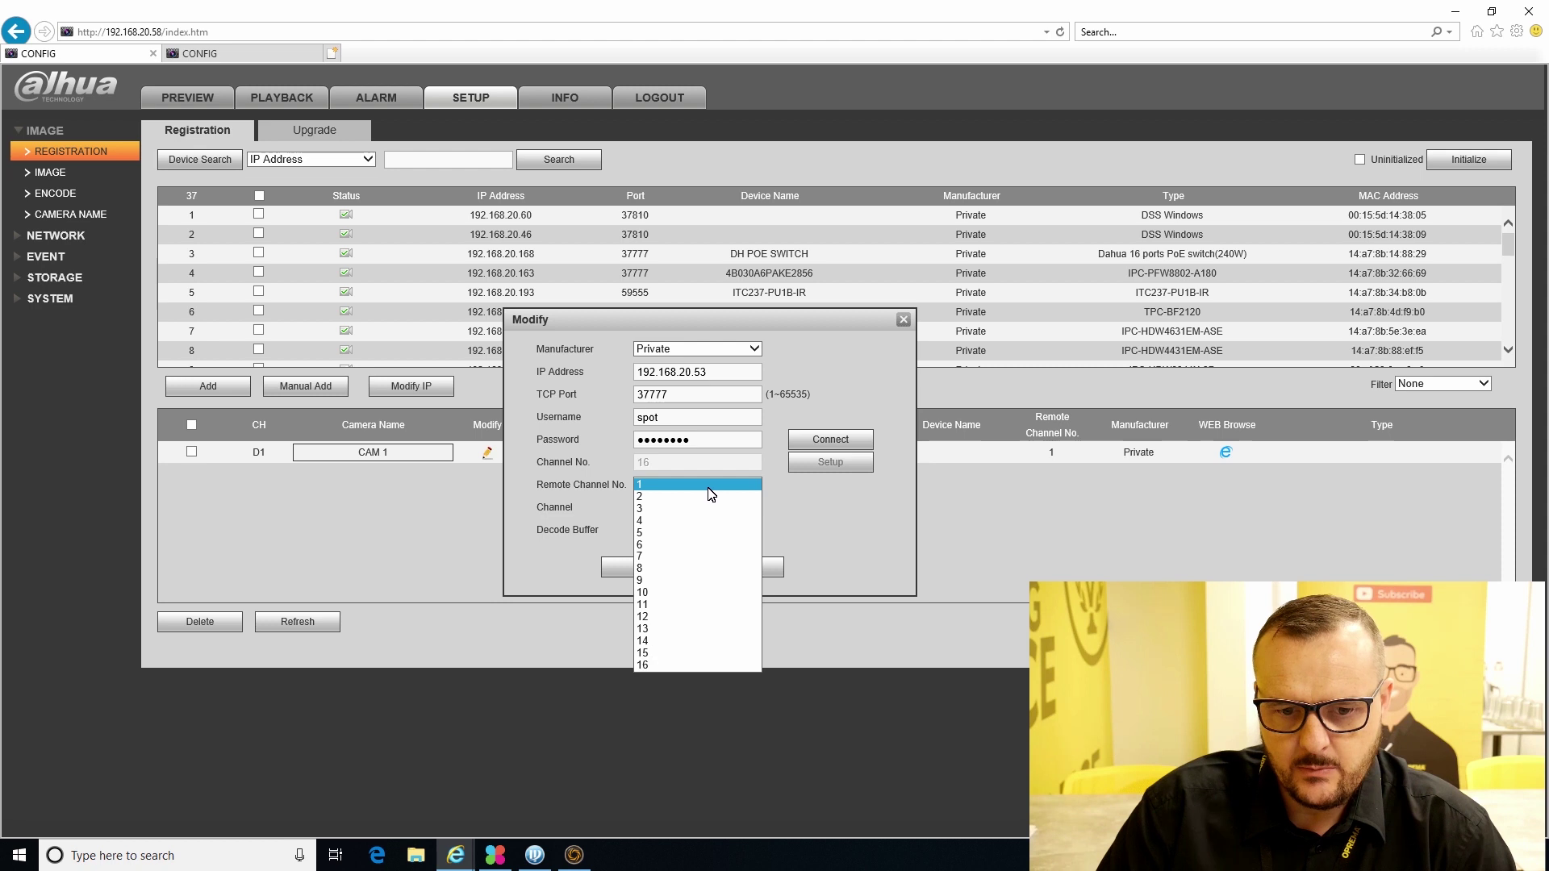
click(698, 497)
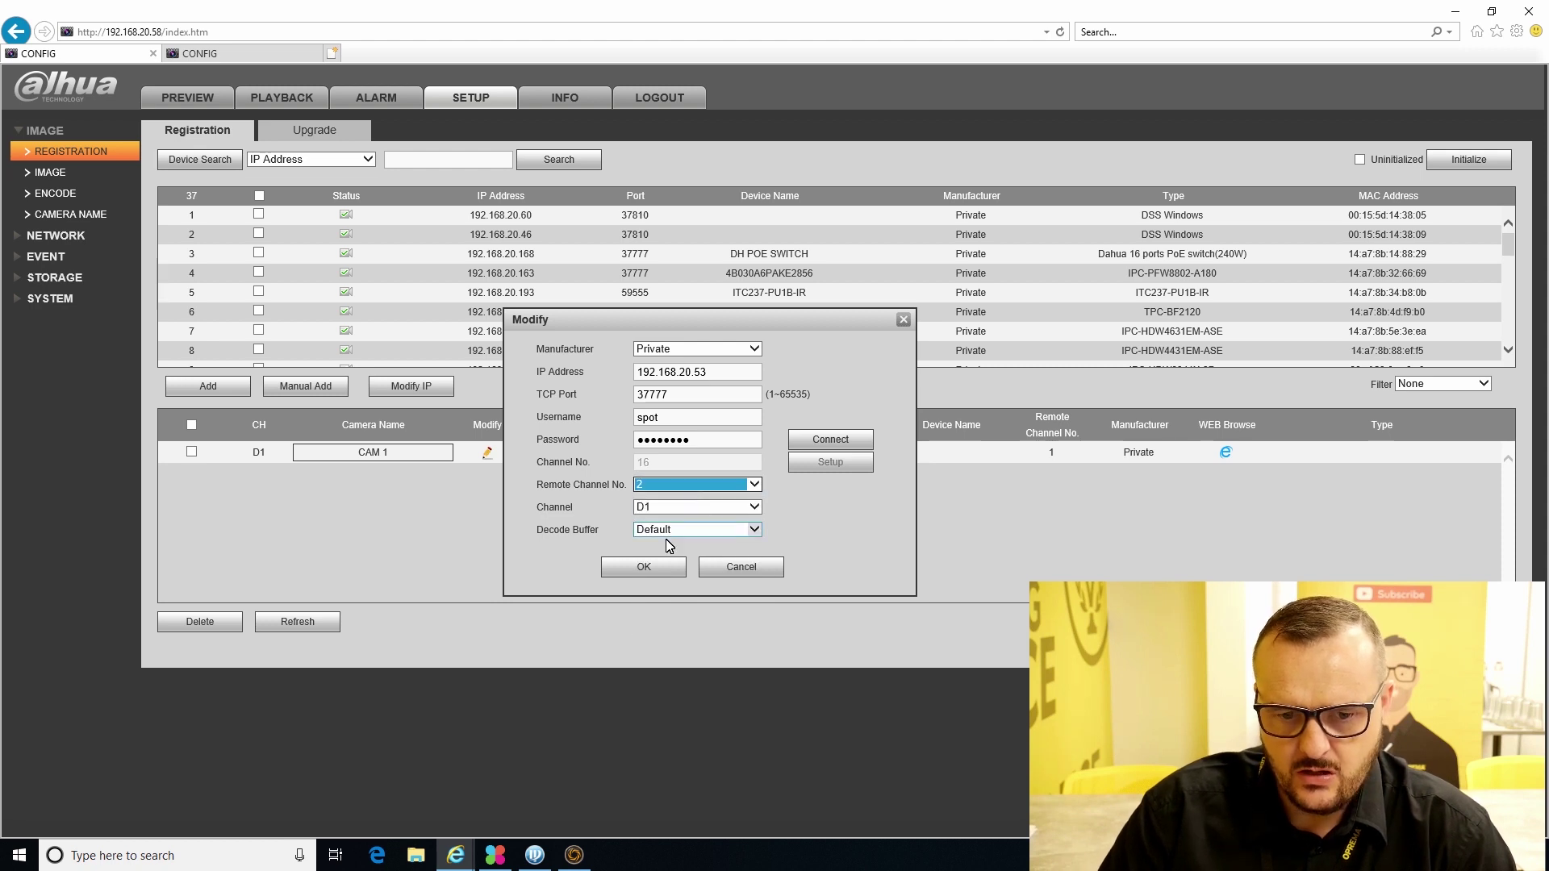
click(648, 568)
click(323, 629)
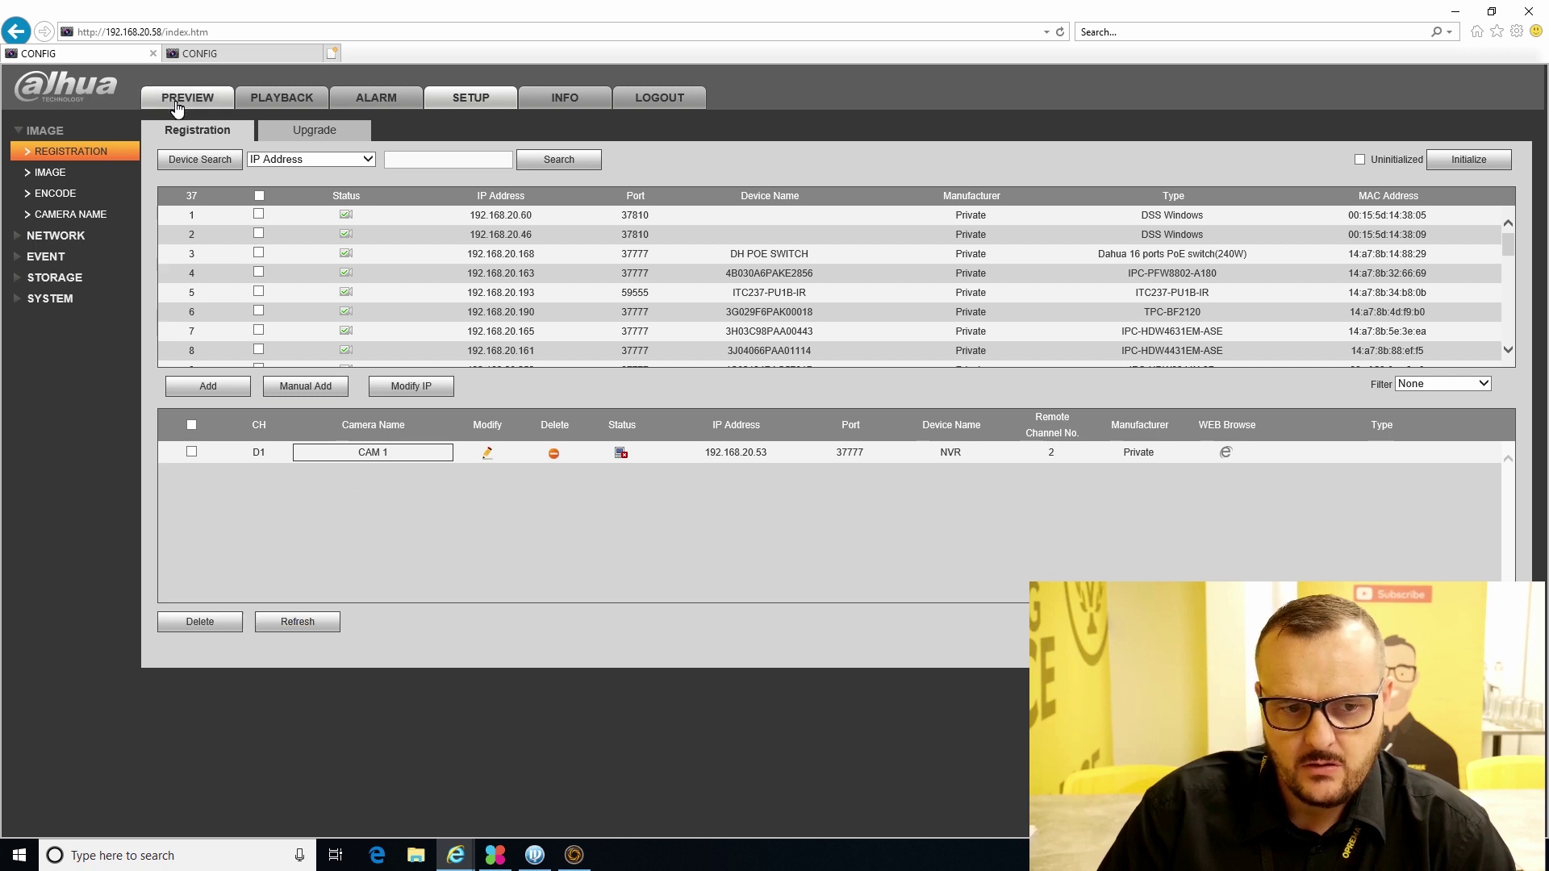
click(181, 100)
click(67, 150)
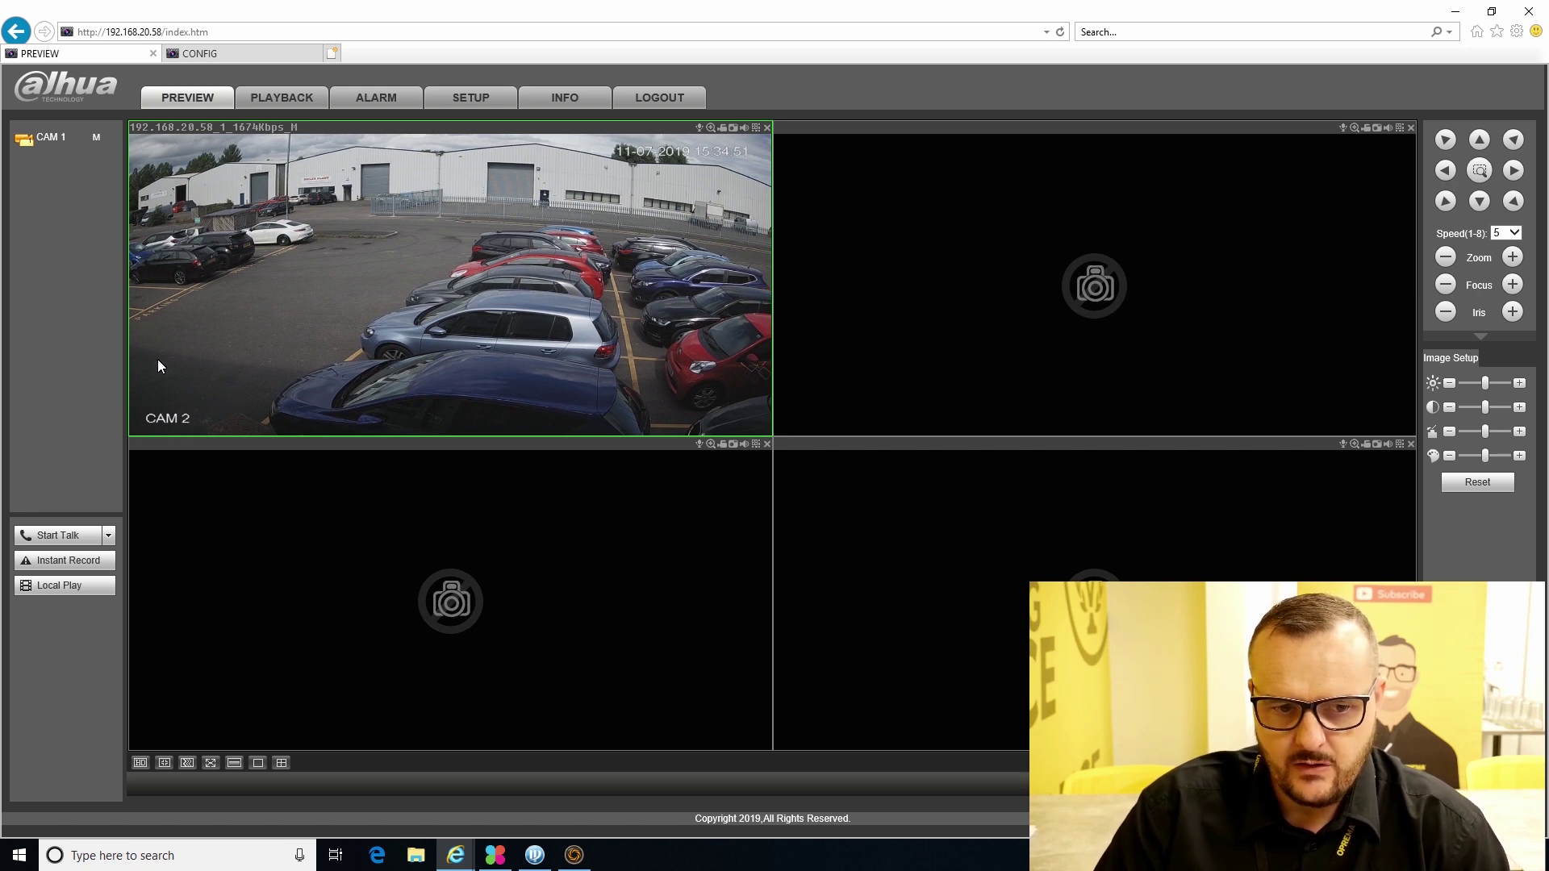
double_click(575, 305)
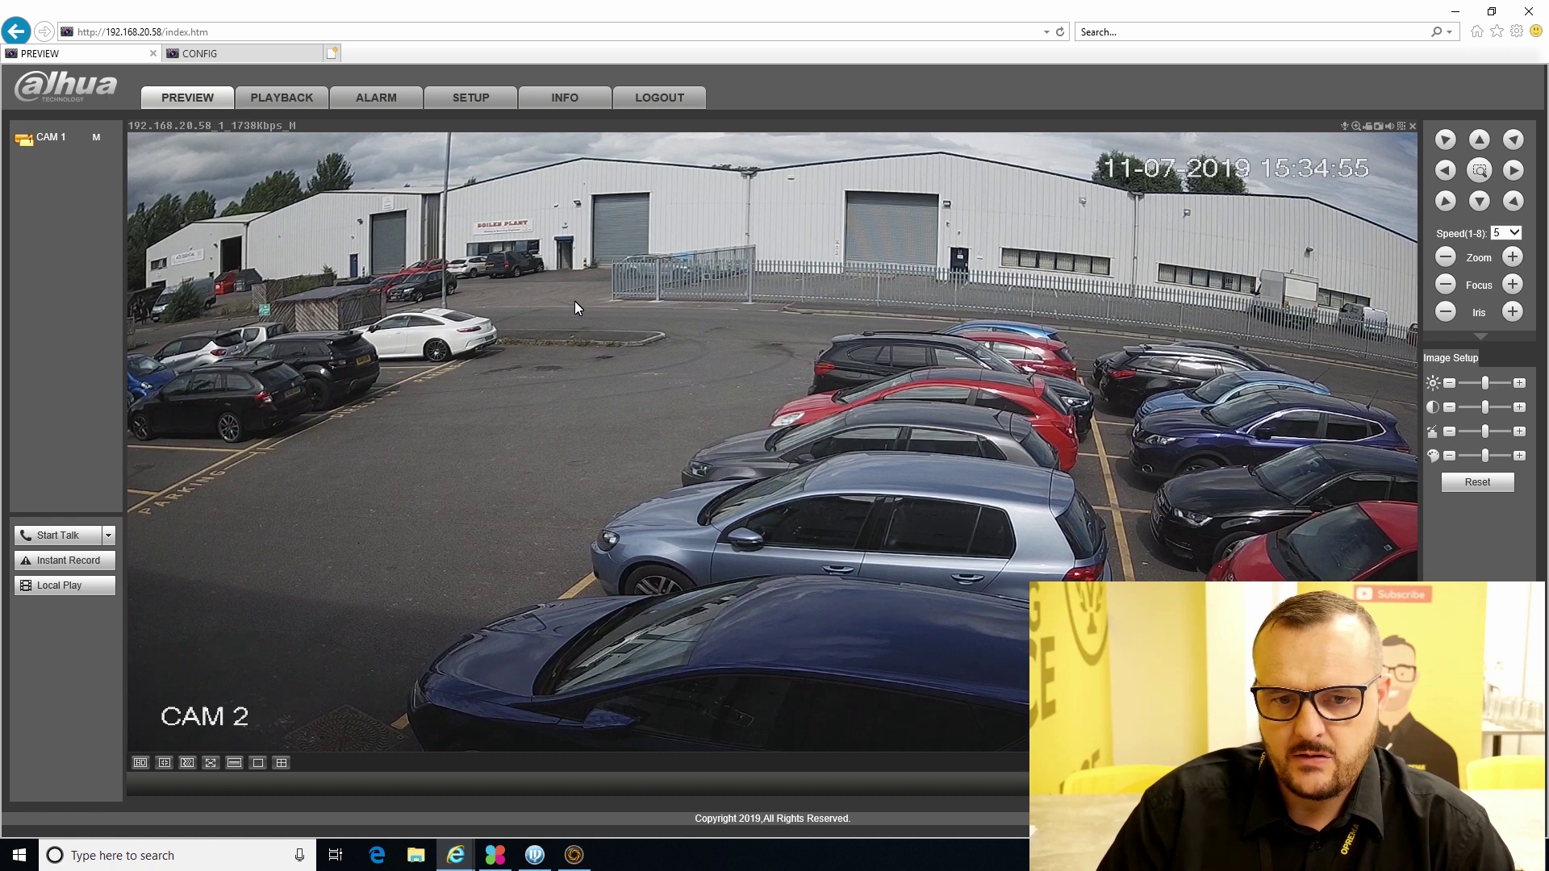
double_click(592, 361)
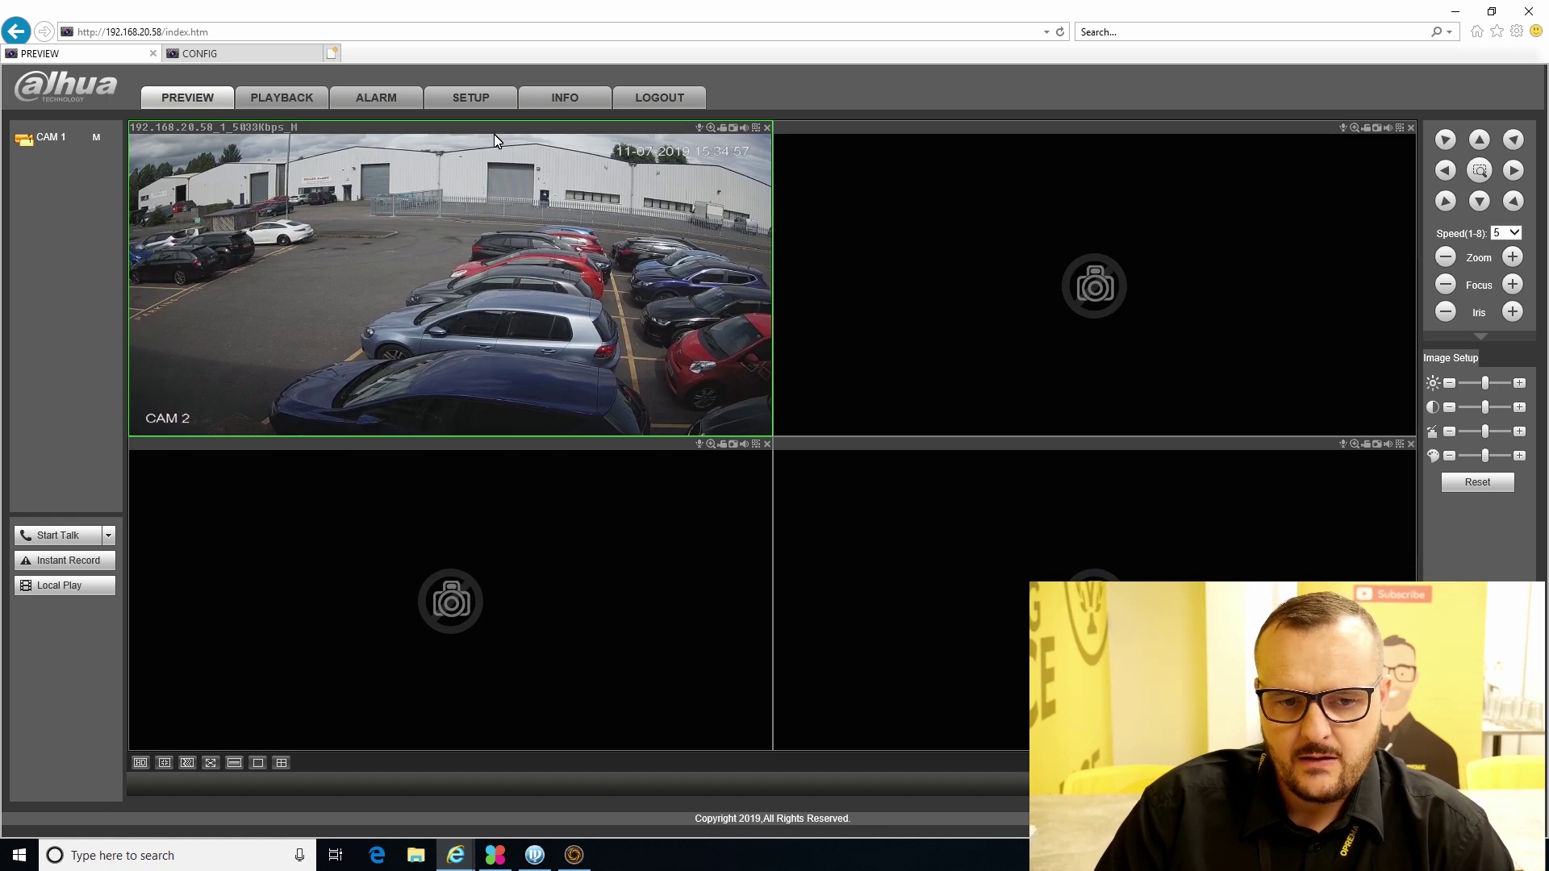
click(476, 98)
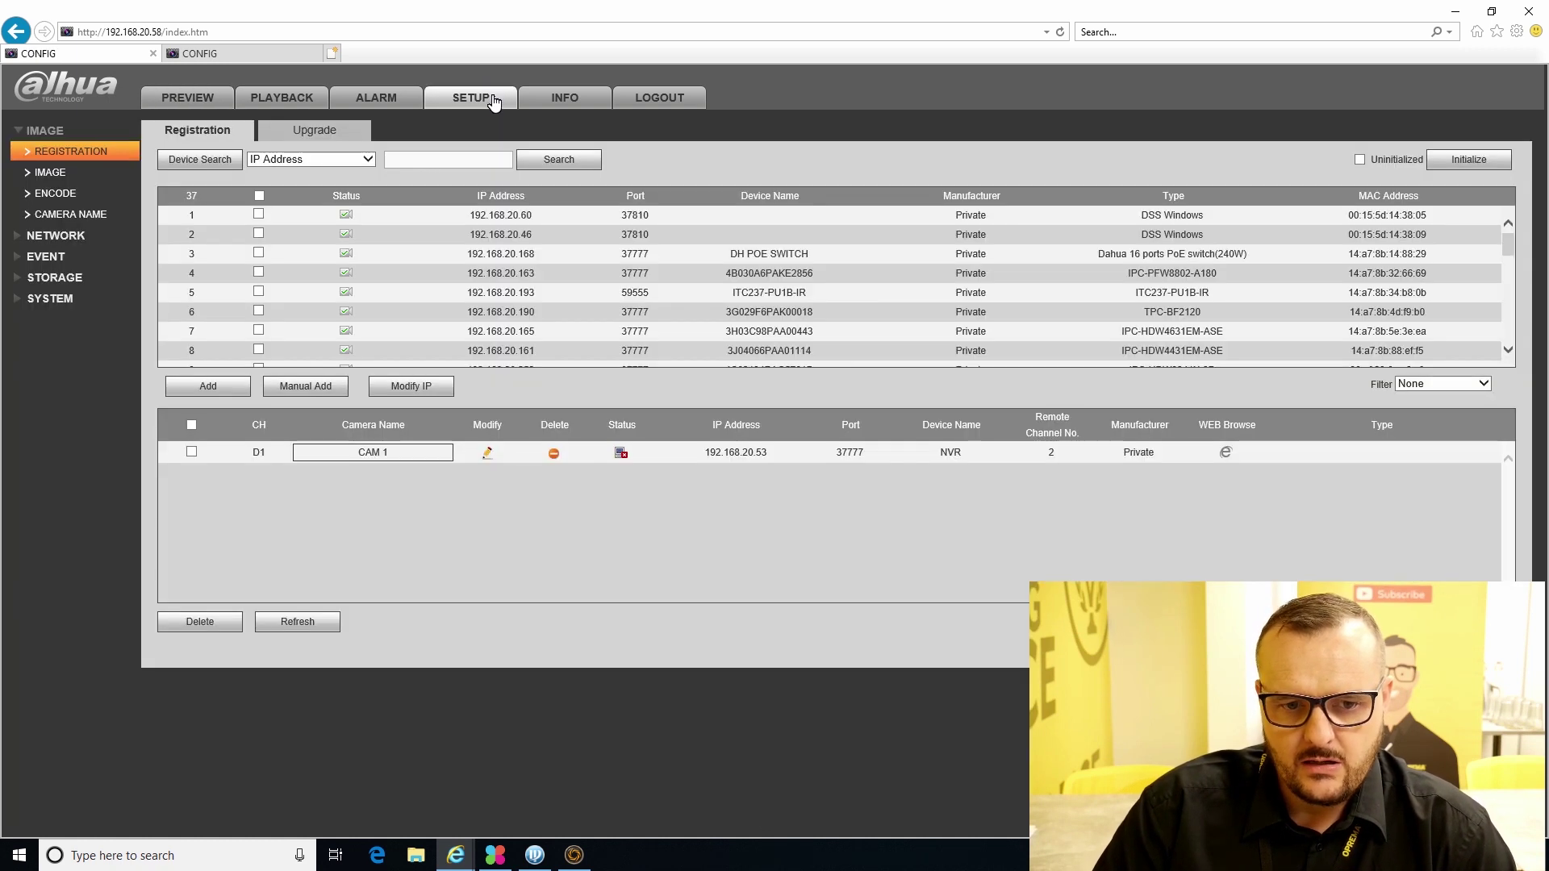
- Set CAM 1 back to remote channel 1 and save
click(489, 454)
click(805, 444)
click(699, 484)
click(687, 485)
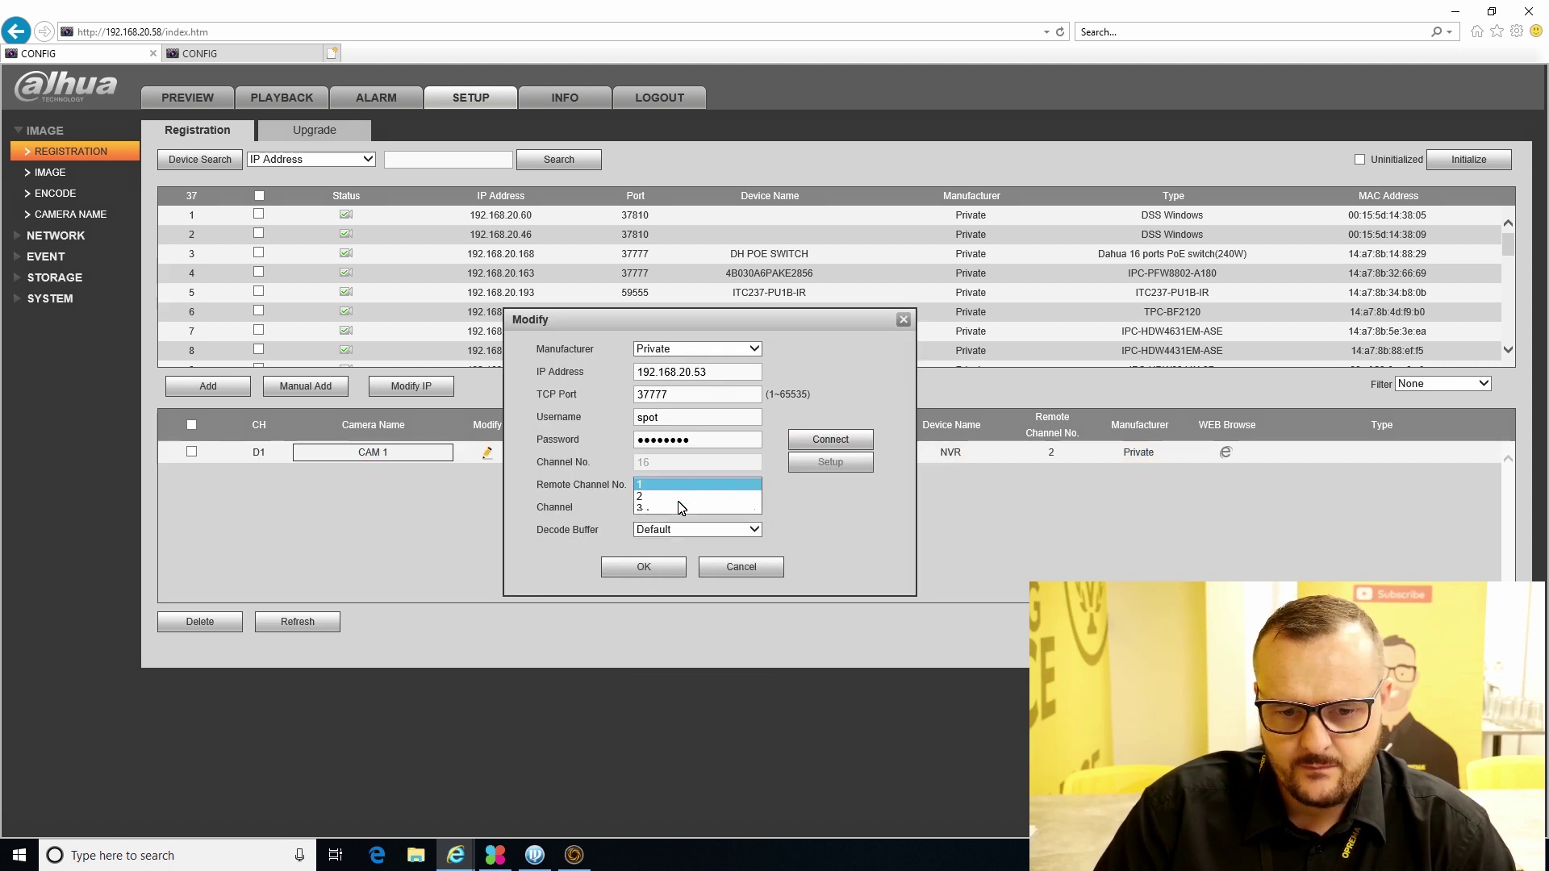
click(637, 566)
- Manually add 192.168.20.53 with username spot and its password, then refresh the list
click(315, 385)
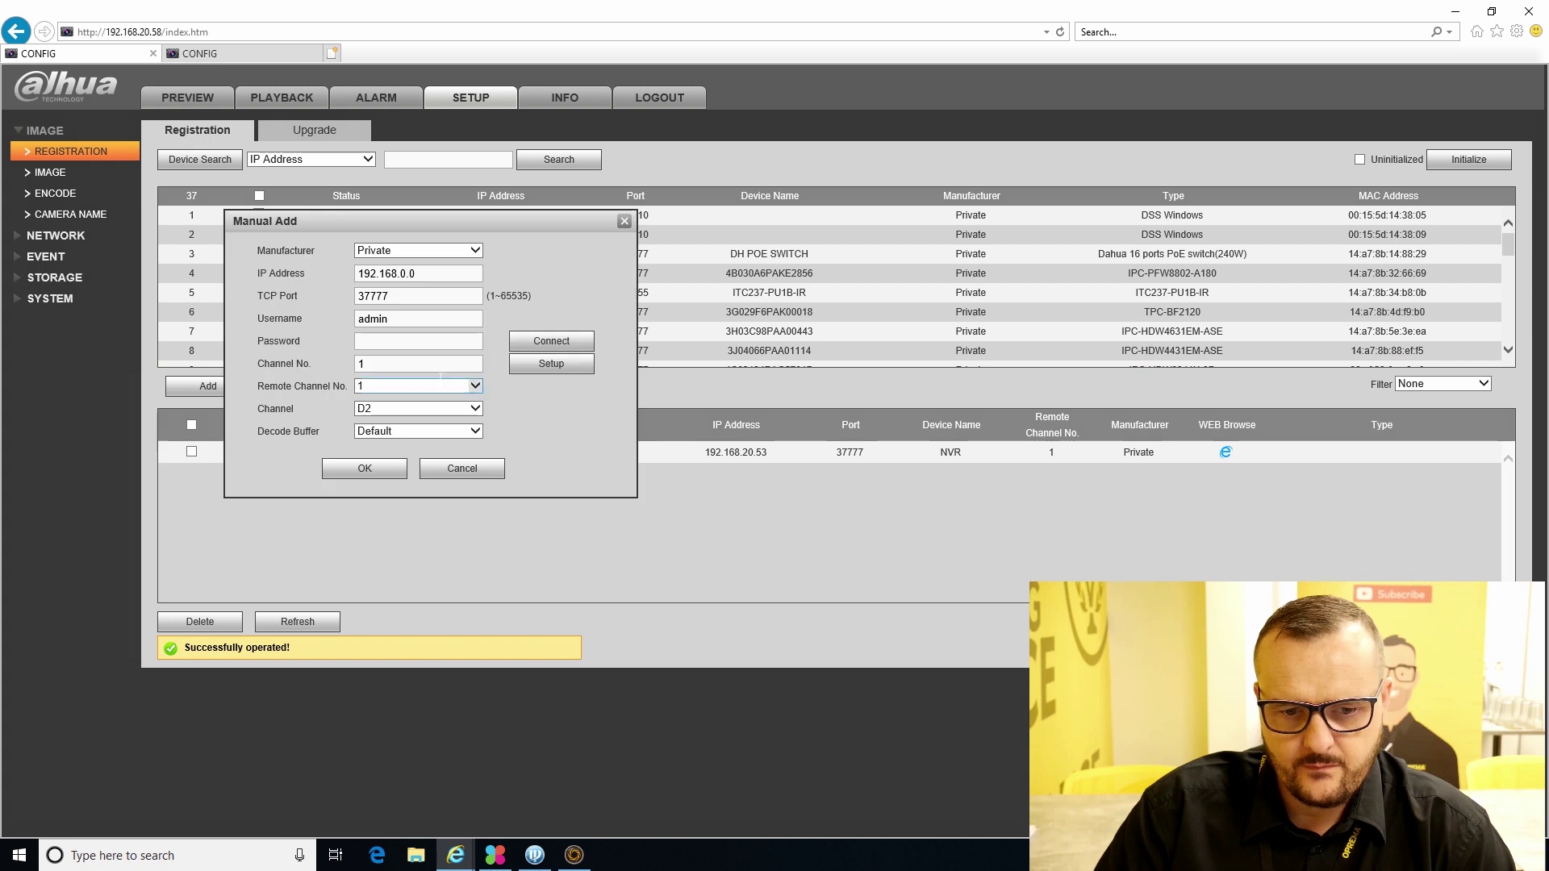
click(435, 275)
key(BackSpace)
key(BackSpace)
key(BackSpace)
text(20.53)
double_click(373, 319)
text(spot)
key(Tab)
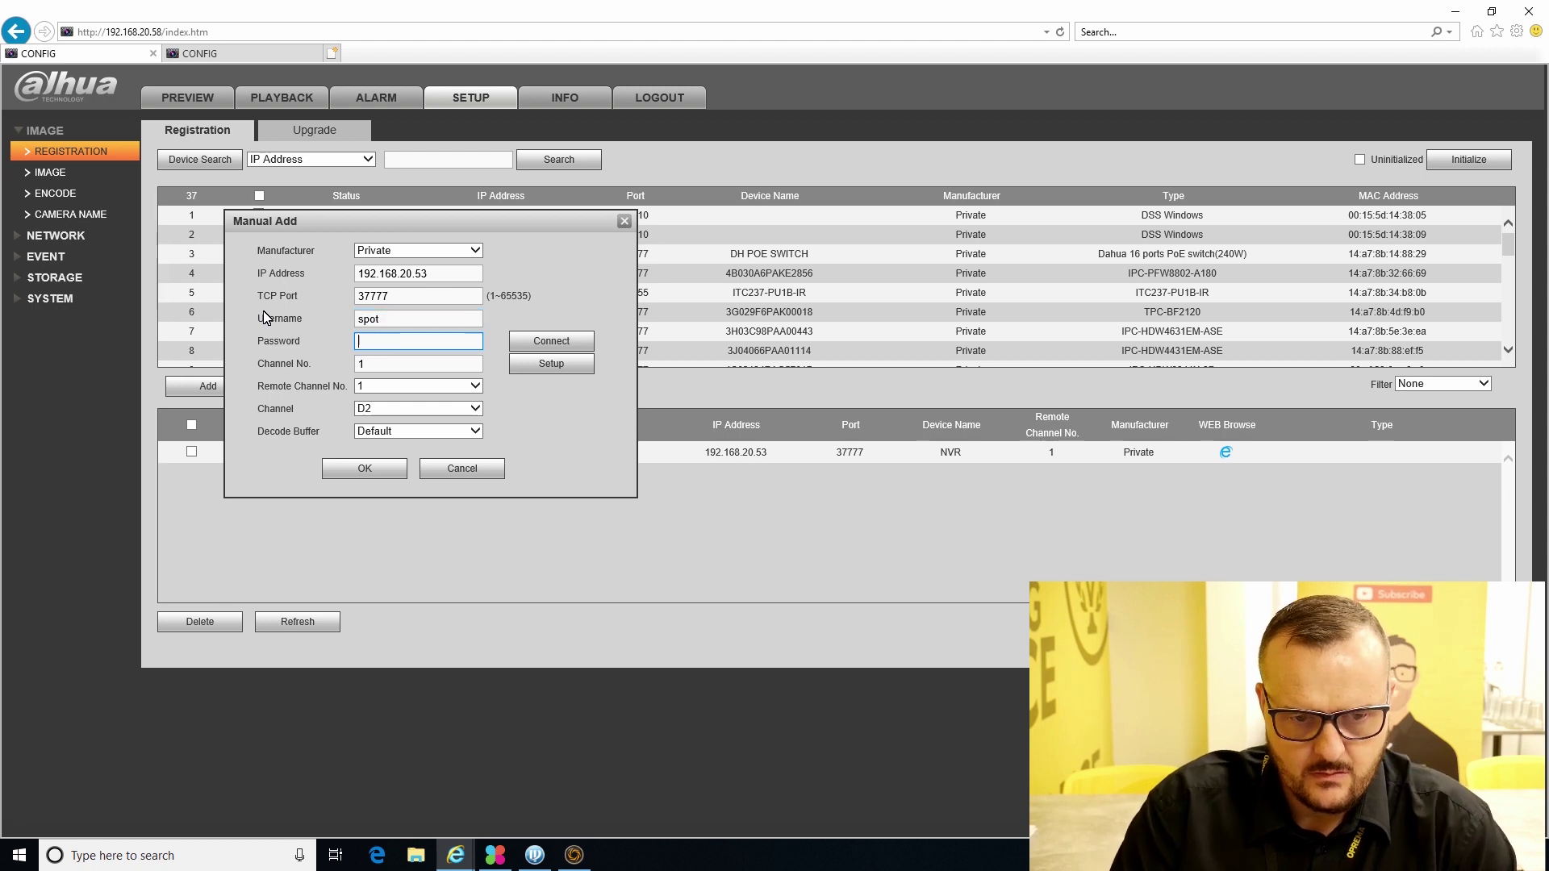
text(spot1234)
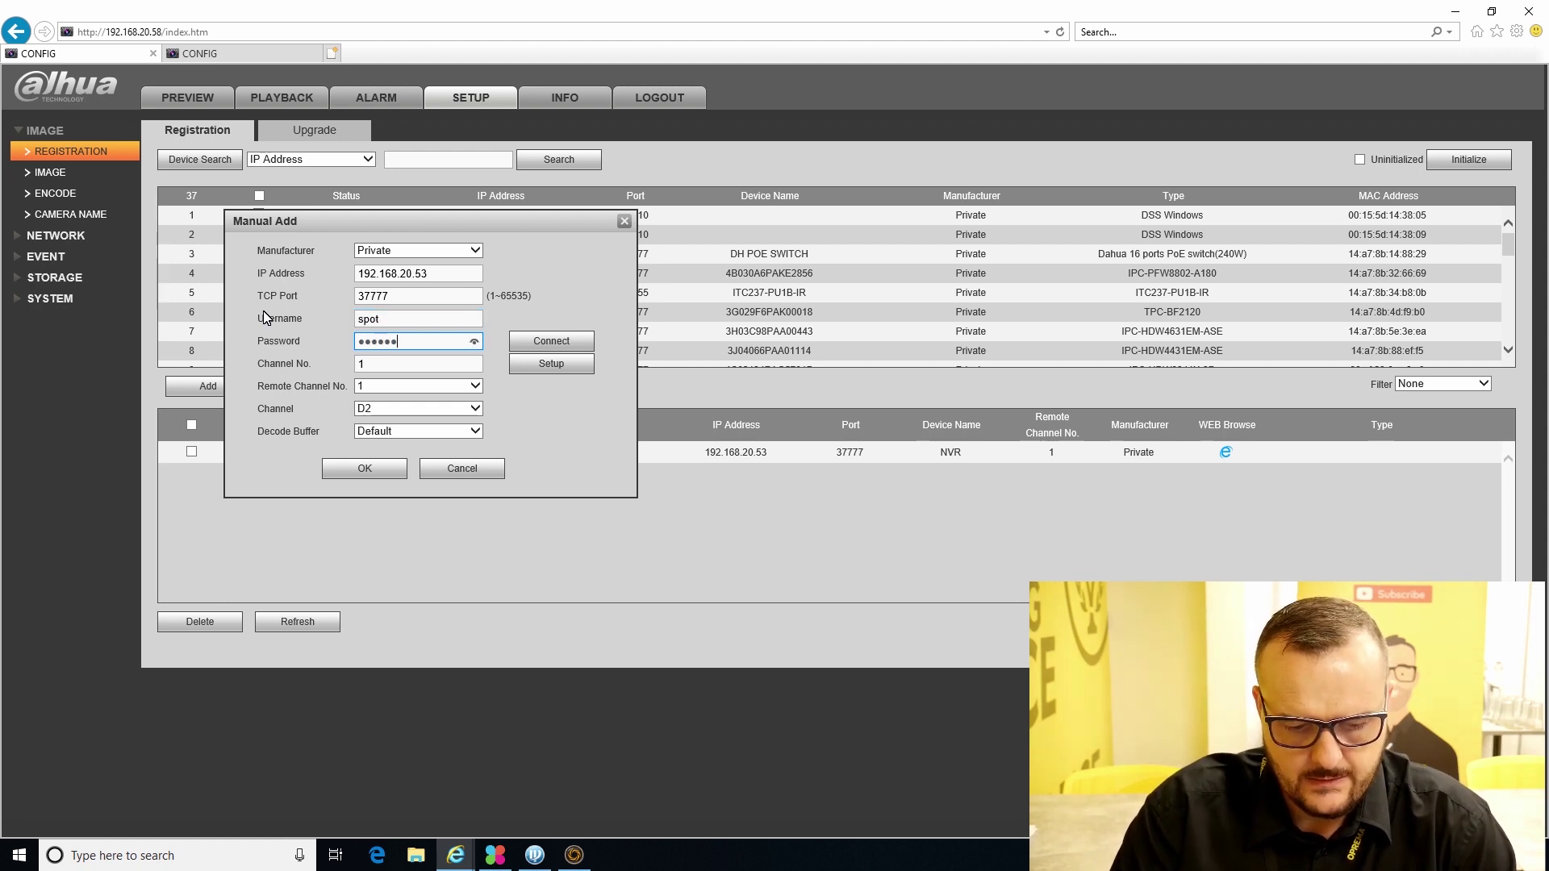
click(386, 470)
click(324, 622)
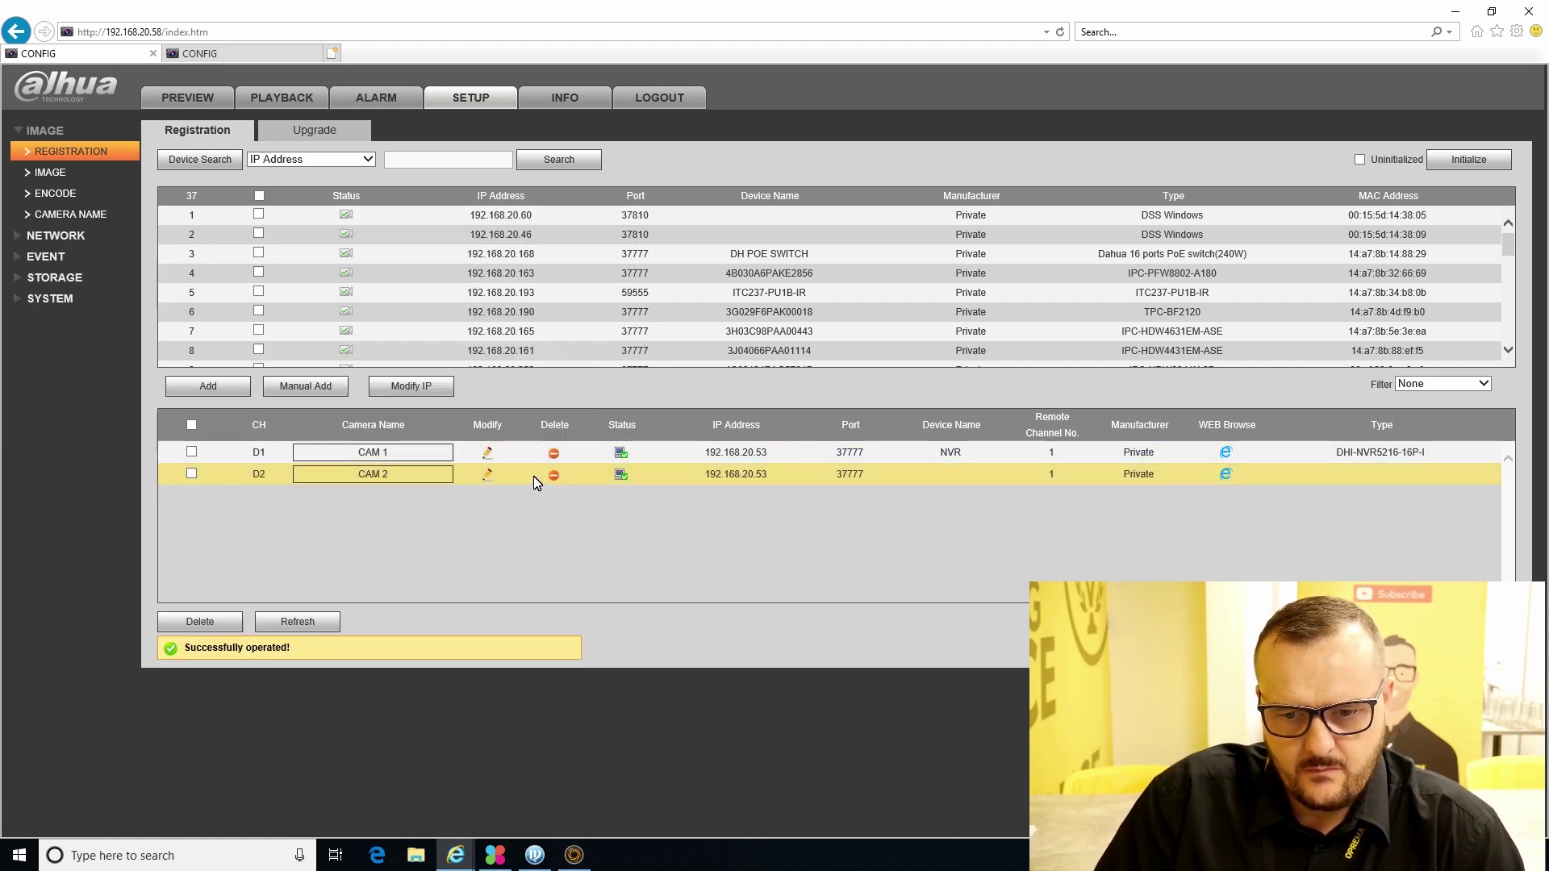
- Modify channel D2 to use remote channel 2 from 192.168.20.53
click(487, 475)
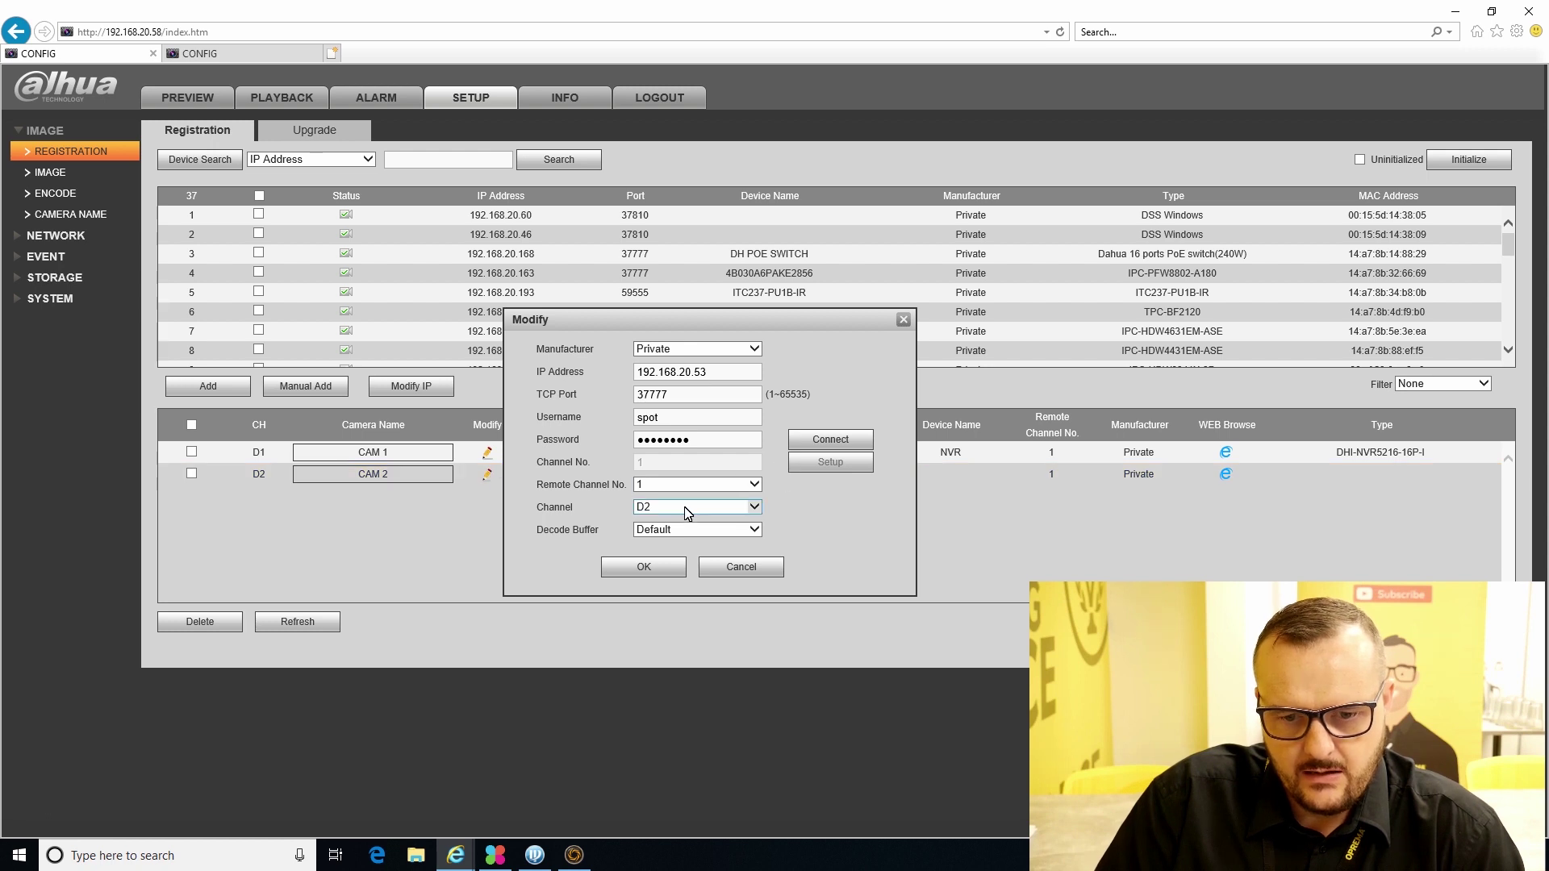
click(807, 443)
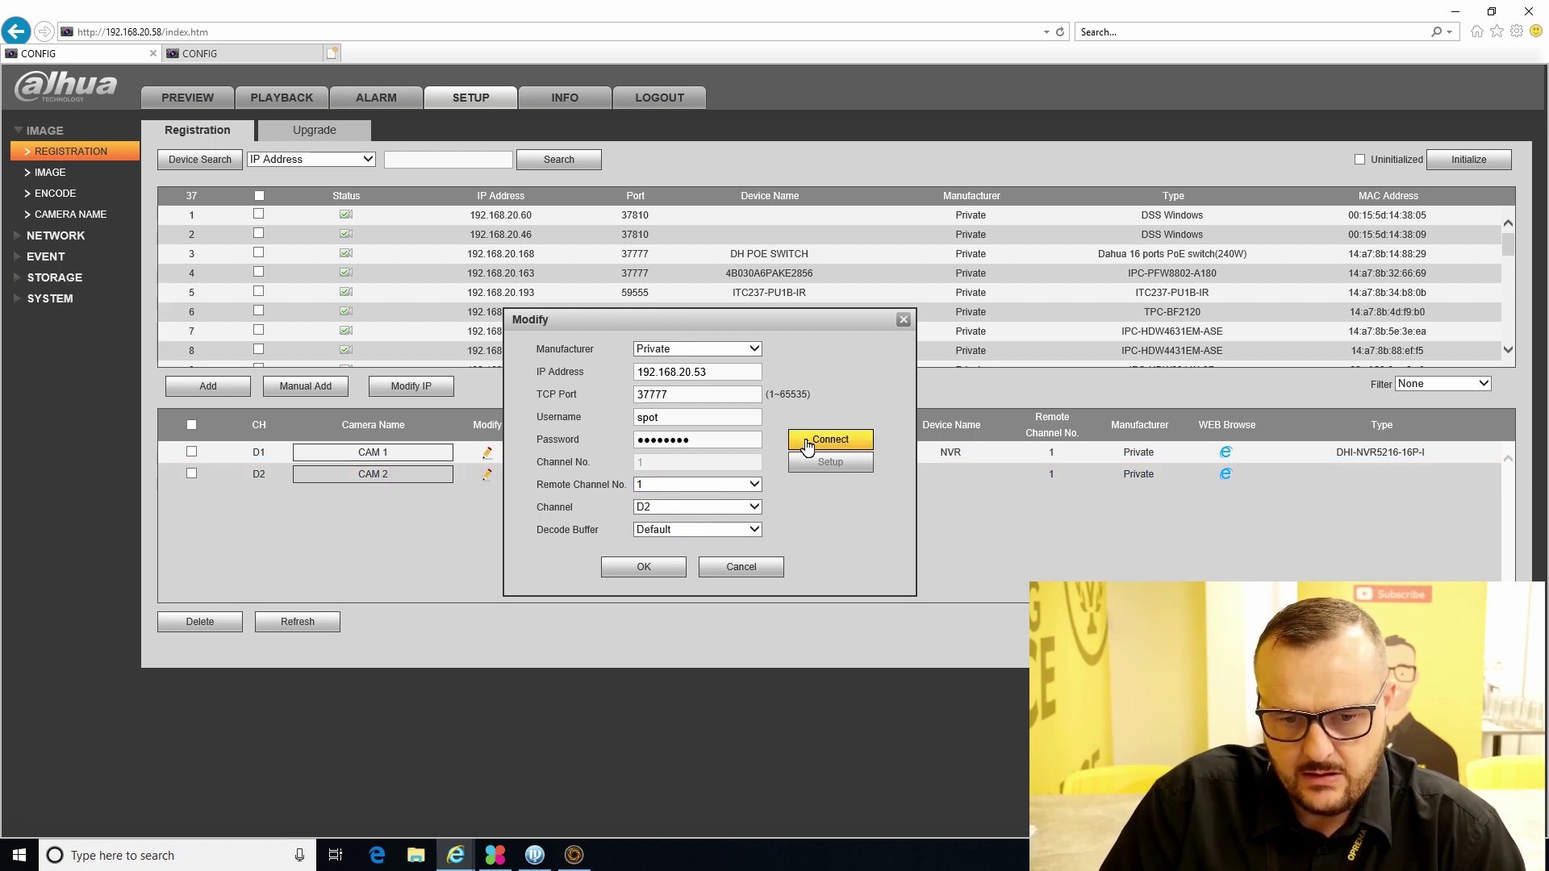
click(741, 486)
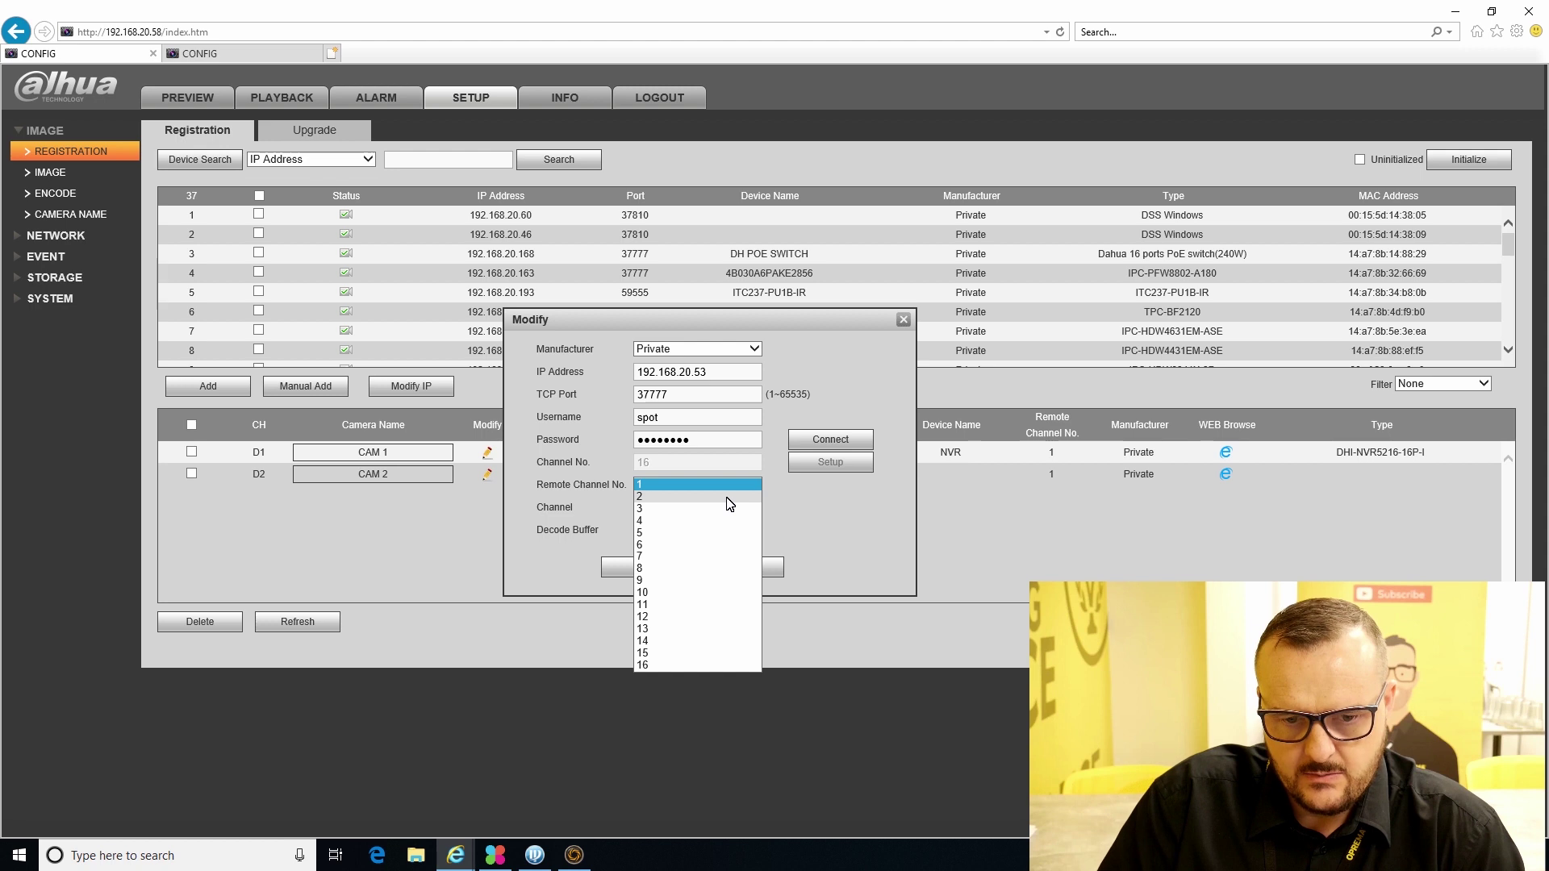
click(731, 497)
click(644, 567)
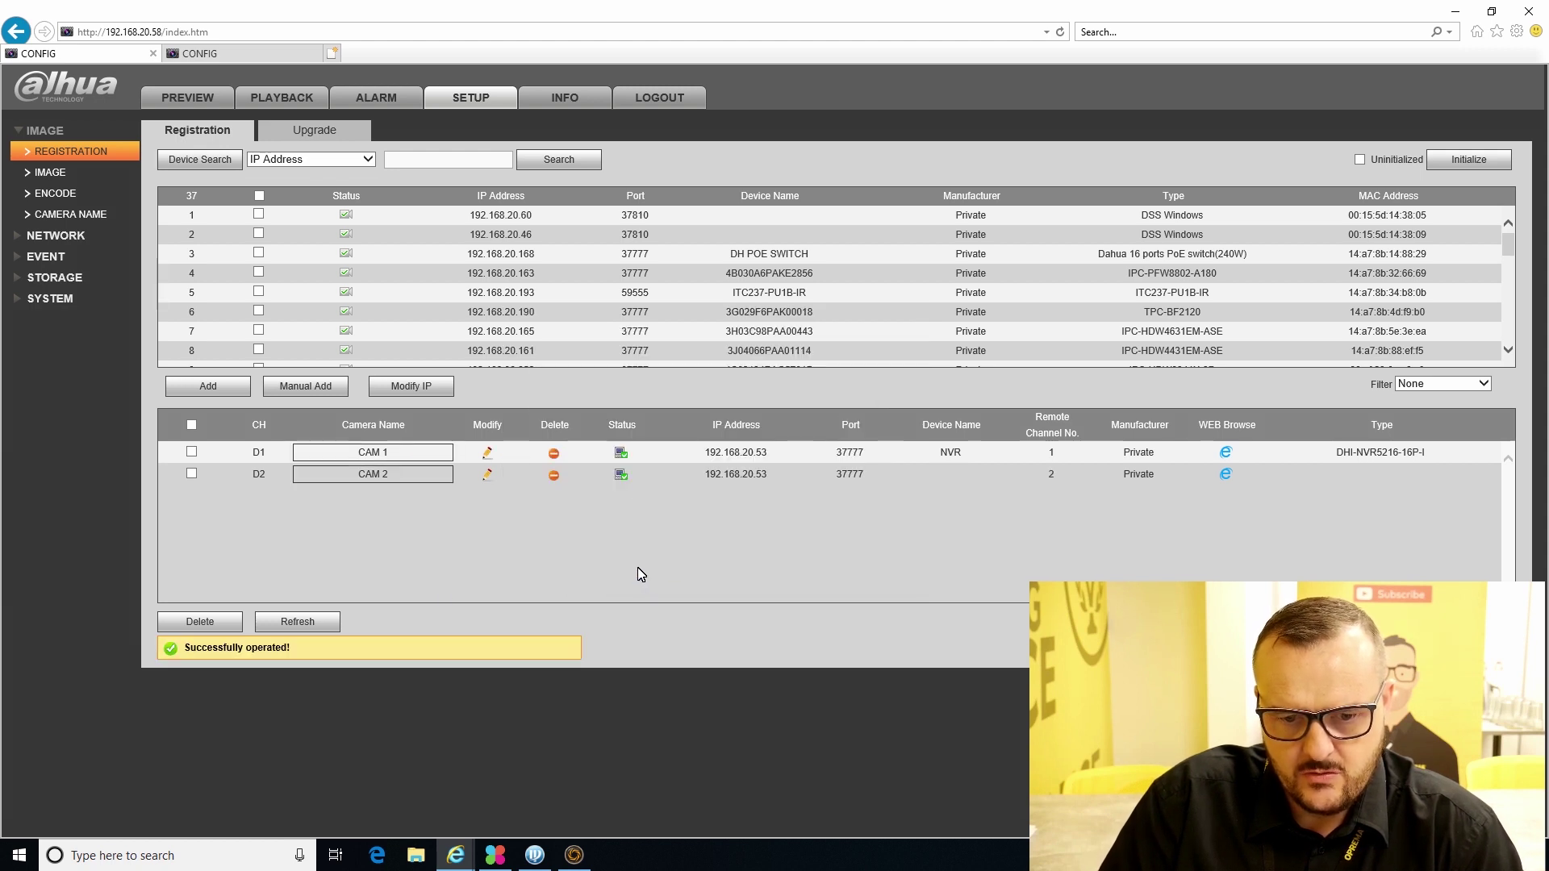
click(320, 623)
click(190, 109)
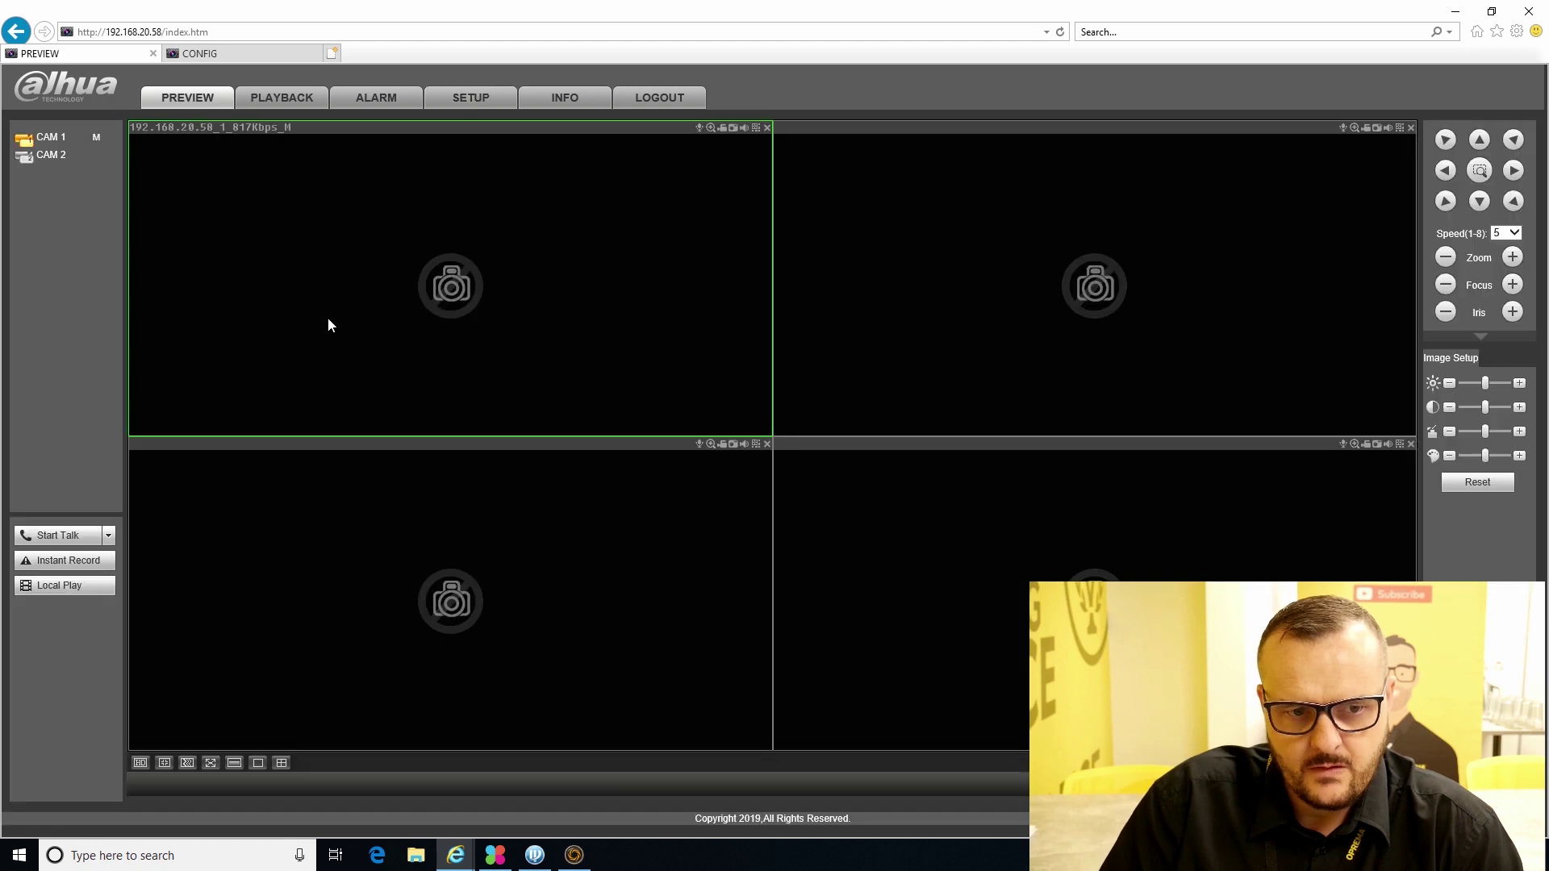
click(1089, 225)
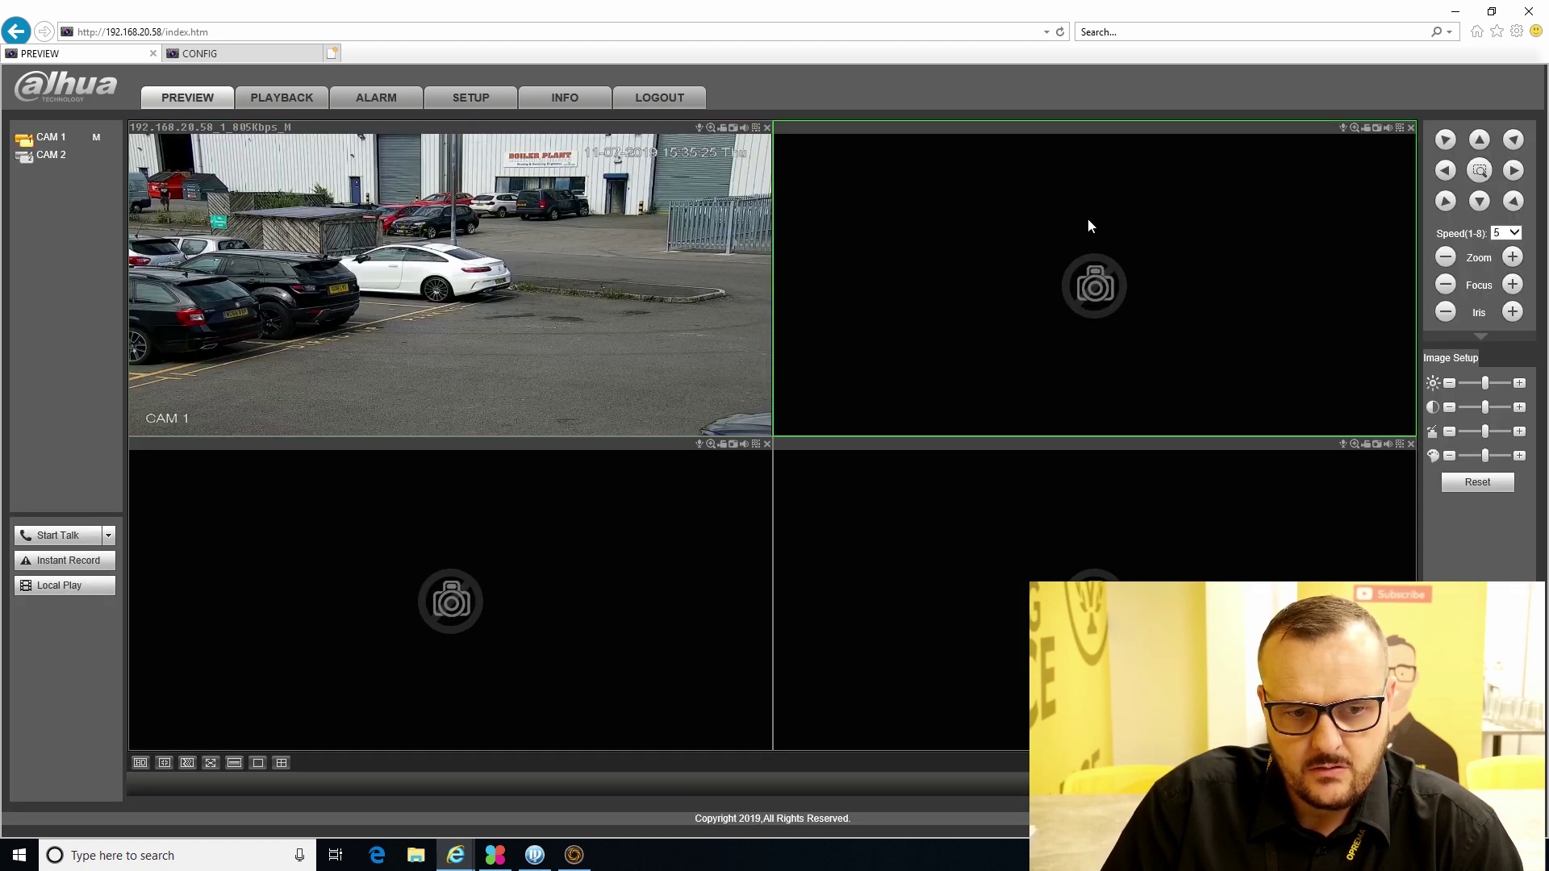
click(53, 158)
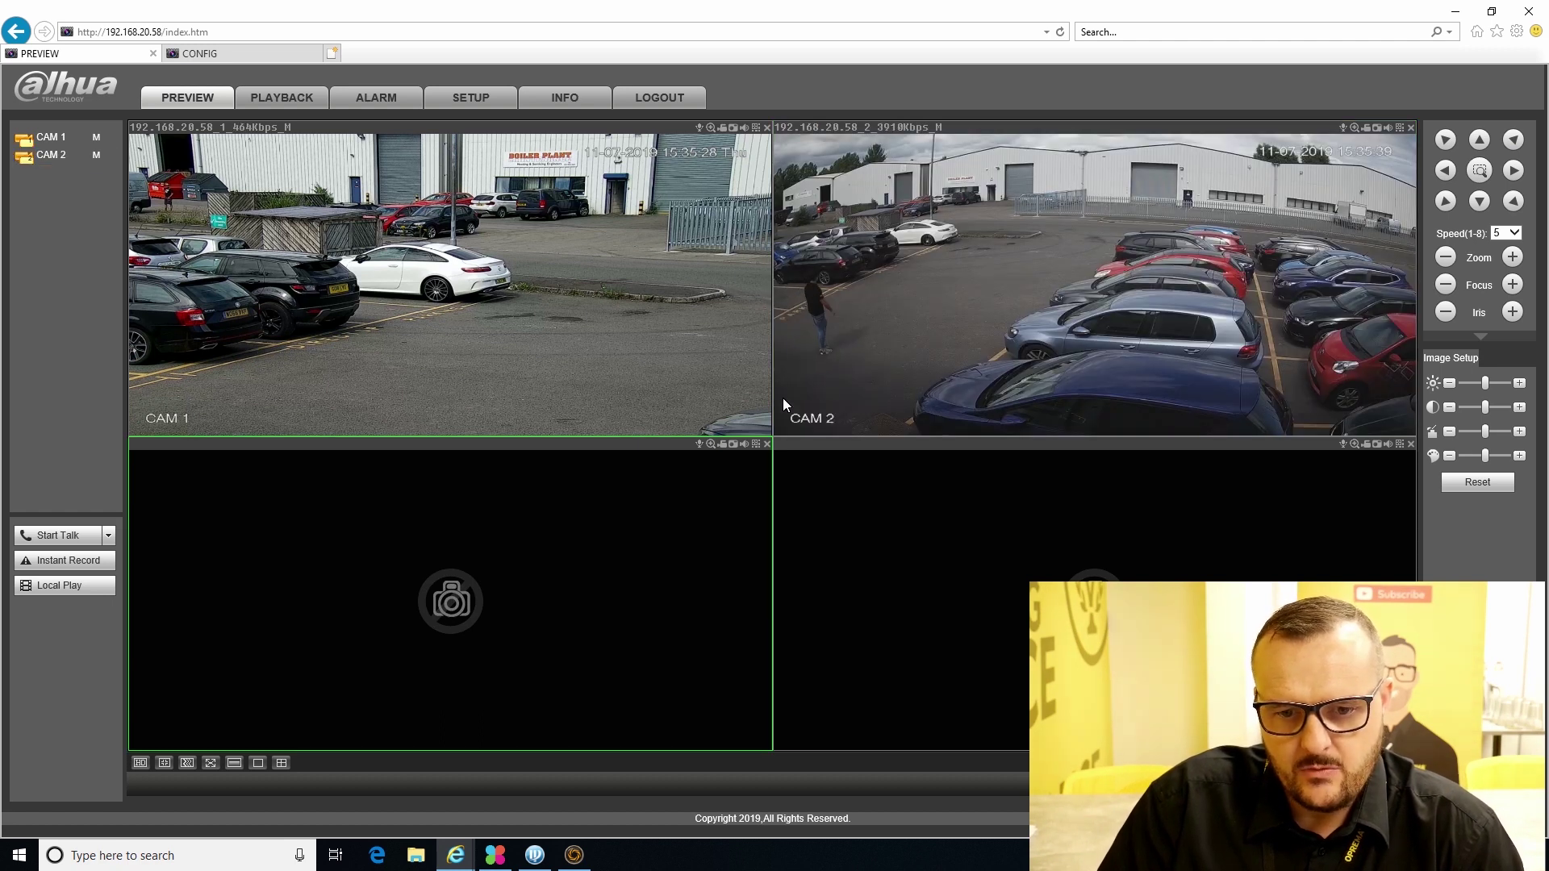
click(484, 100)
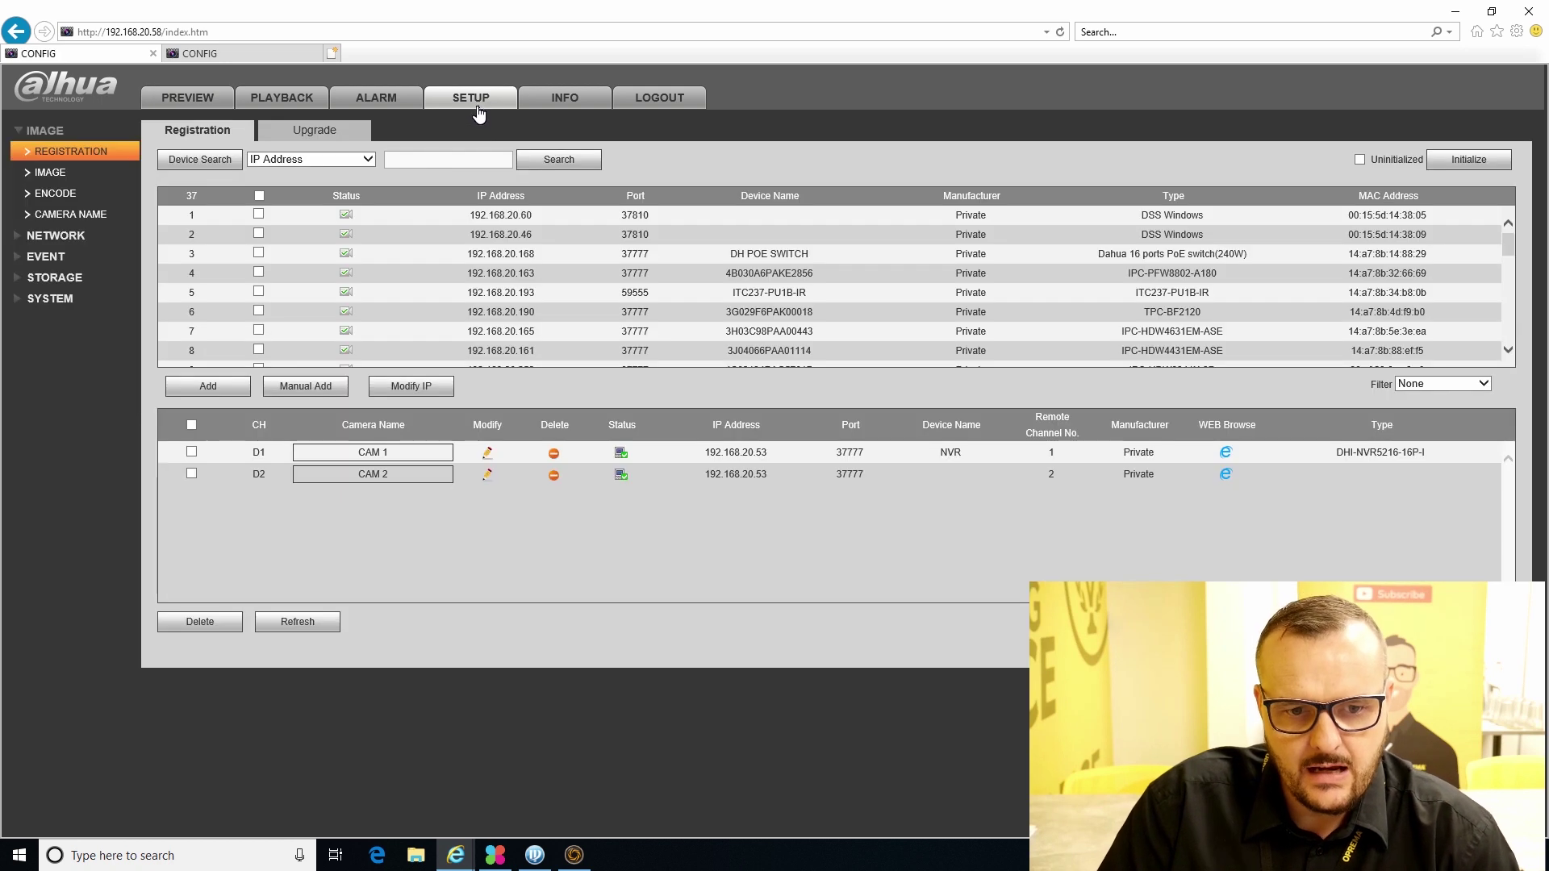